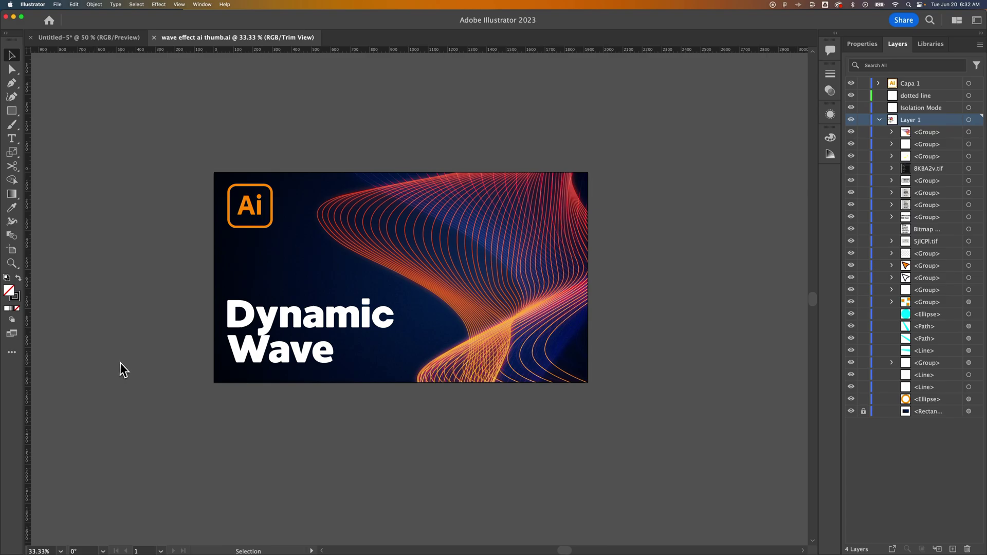
- Examine the glowing wave lines in the finished Dynamic Wave thumbnail and return to the Untitled-5 document
key("super+equal")
key("super+equal")
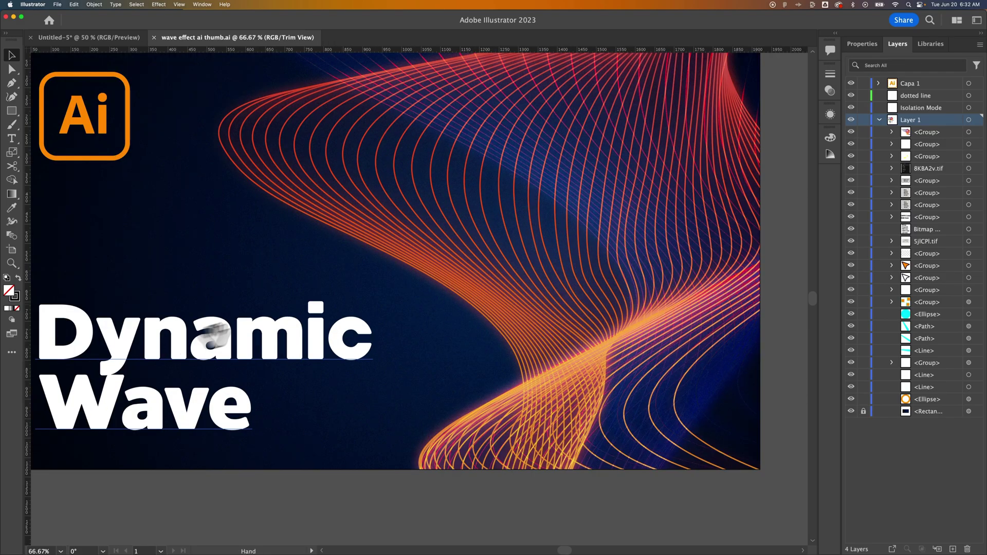
mouse_move(226, 331)
left_mouse_down()
mouse_move(283, 322)
mouse_move(233, 346)
left_mouse_up()
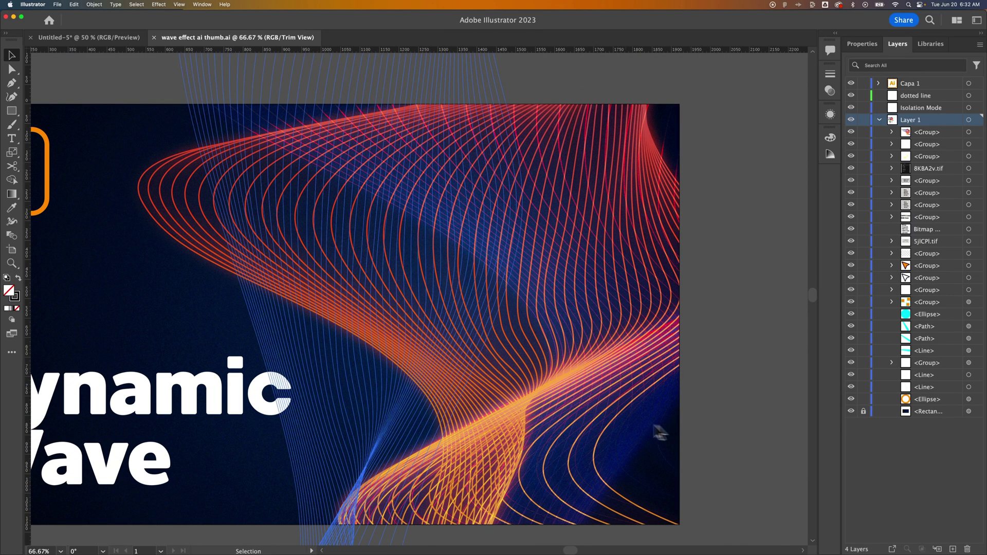
left_click(308, 401)
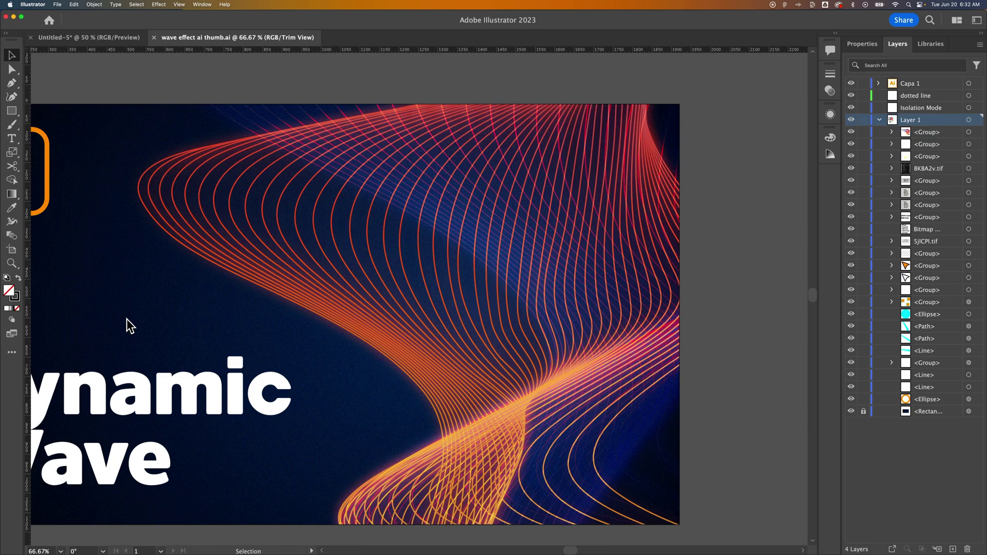
left_click_drag(132, 322, 258, 305)
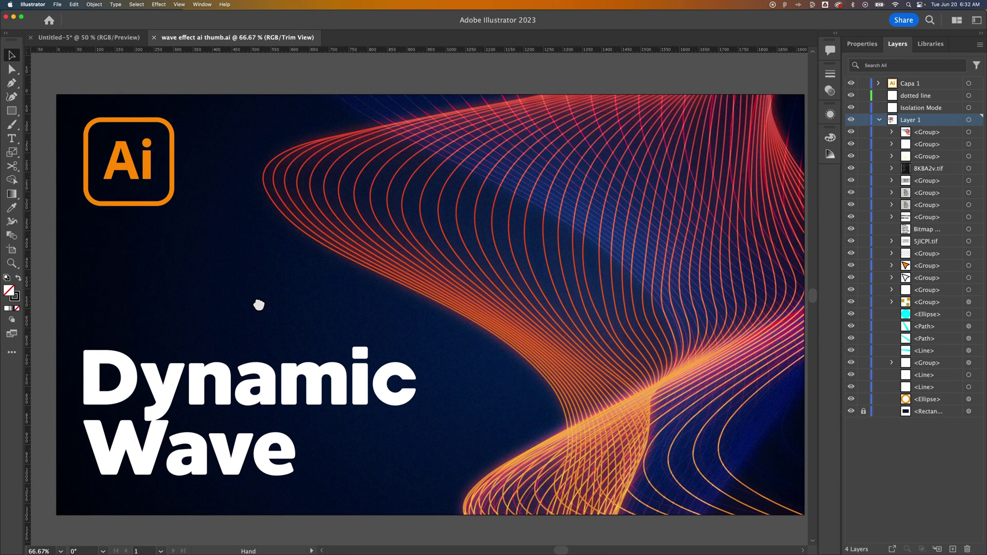
left_click(85, 41)
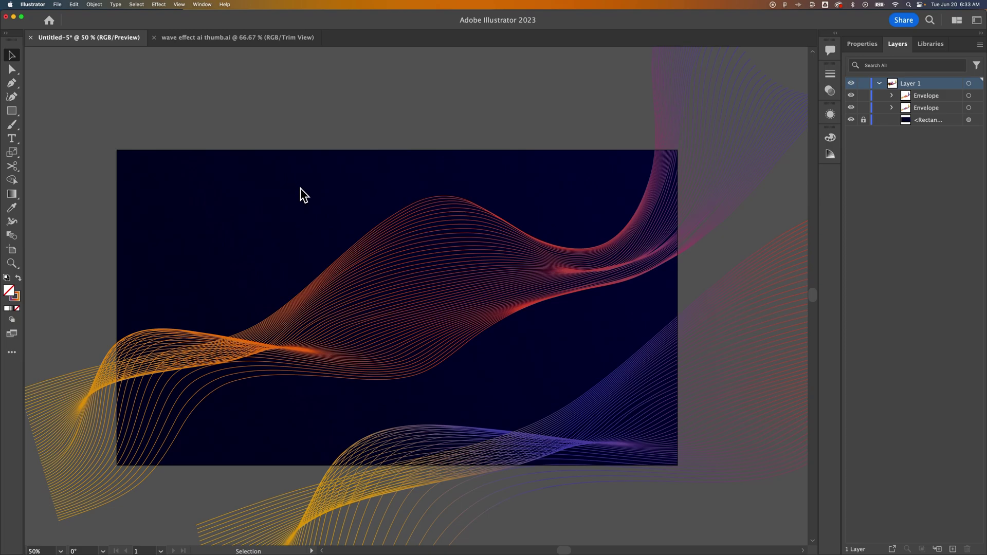
- Start an Outer Glow effect on the large orange-red wave and set its glow color to orange FF9406
left_click(448, 229)
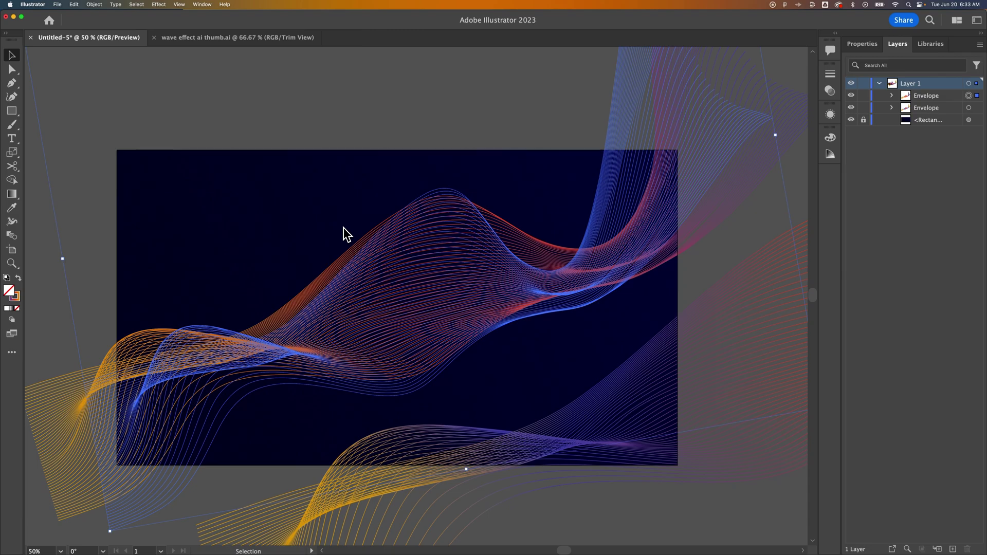
left_click(159, 5)
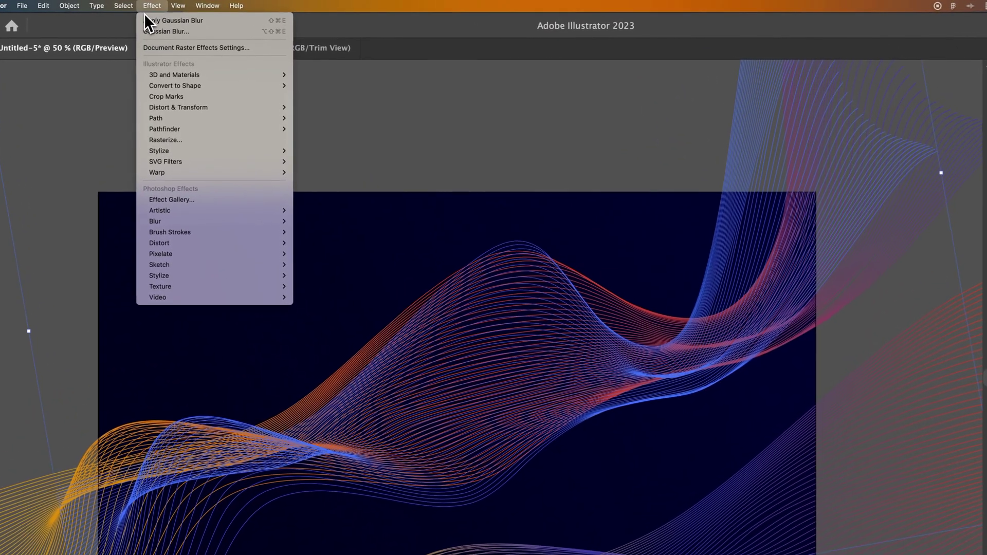
mouse_move(181, 153)
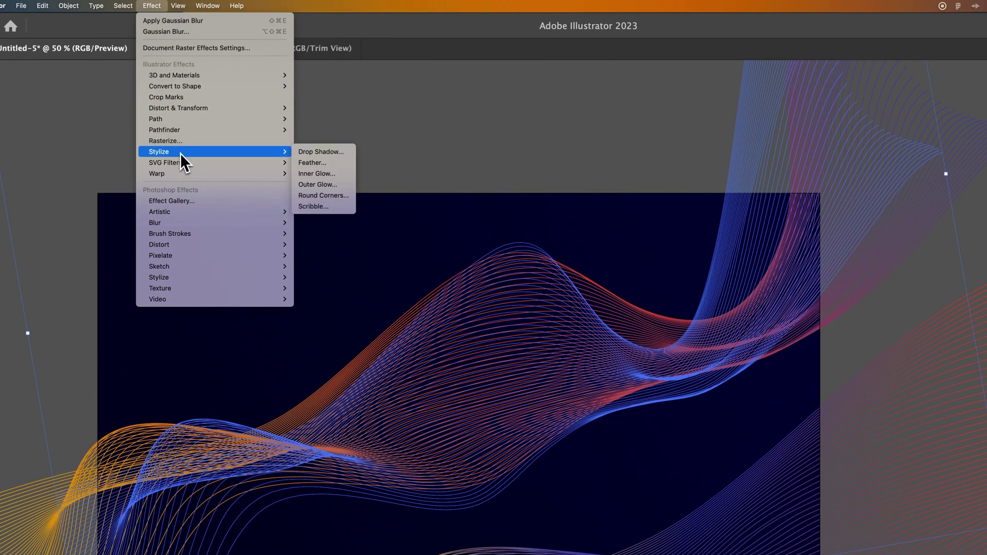
left_click(323, 184)
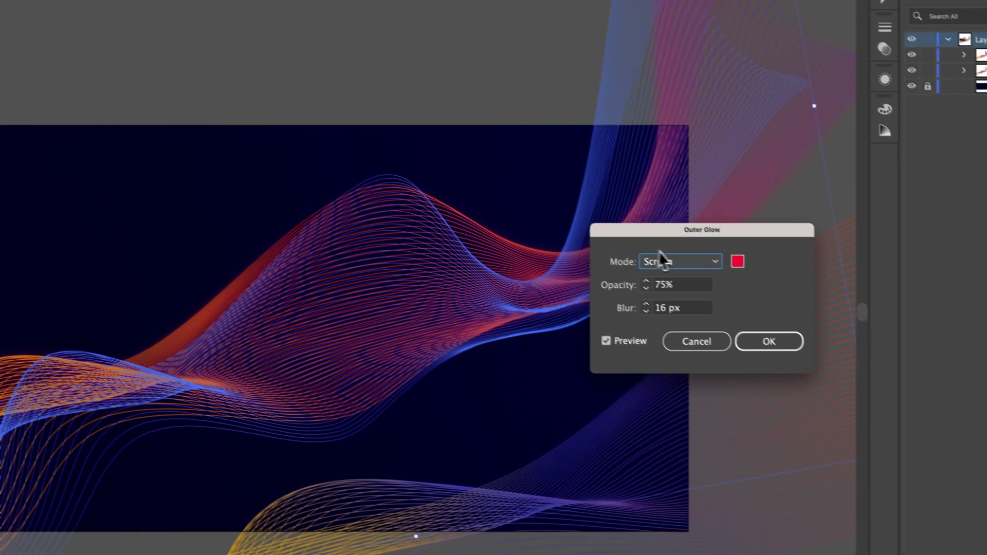
left_click(819, 330)
left_click(667, 304)
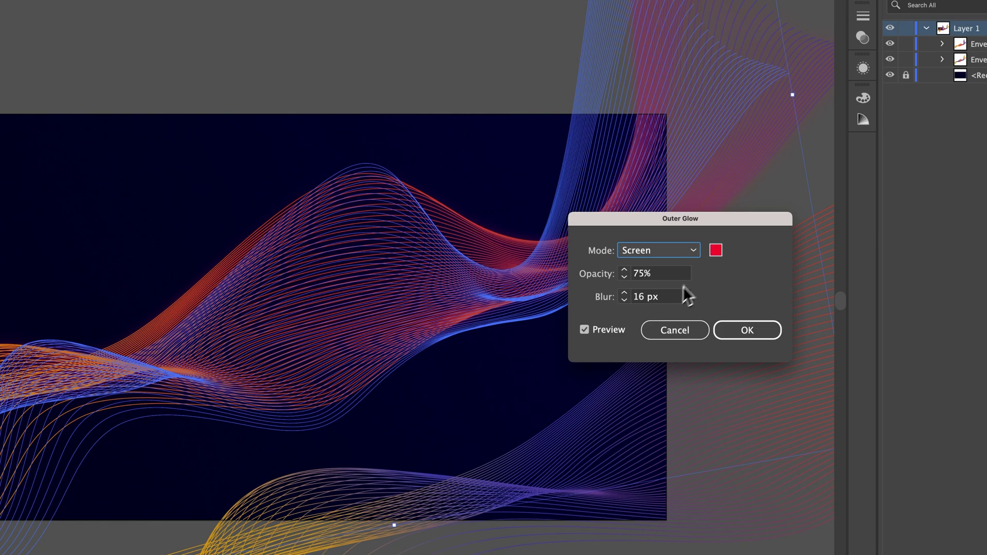
left_click(715, 250)
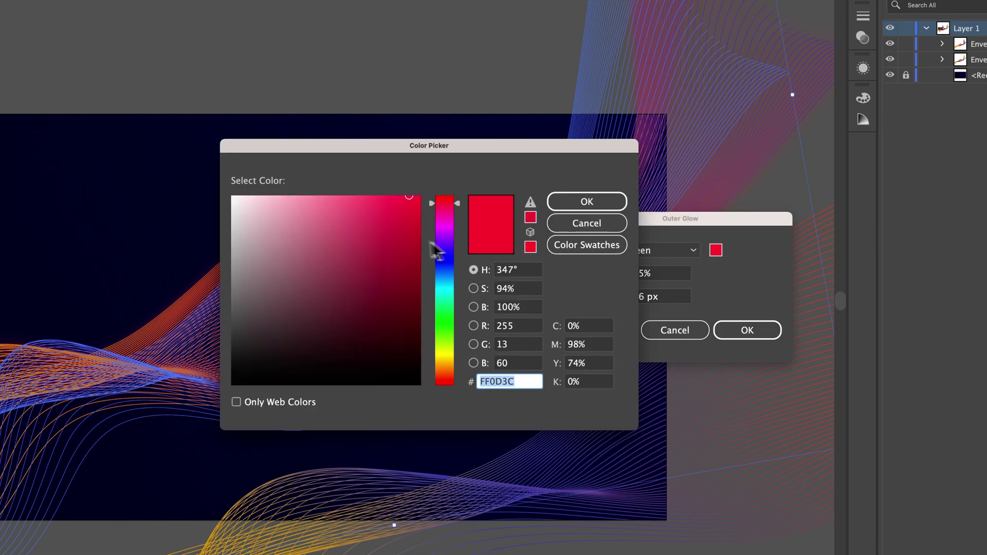
left_click_drag(443, 290, 446, 369)
left_click(416, 196)
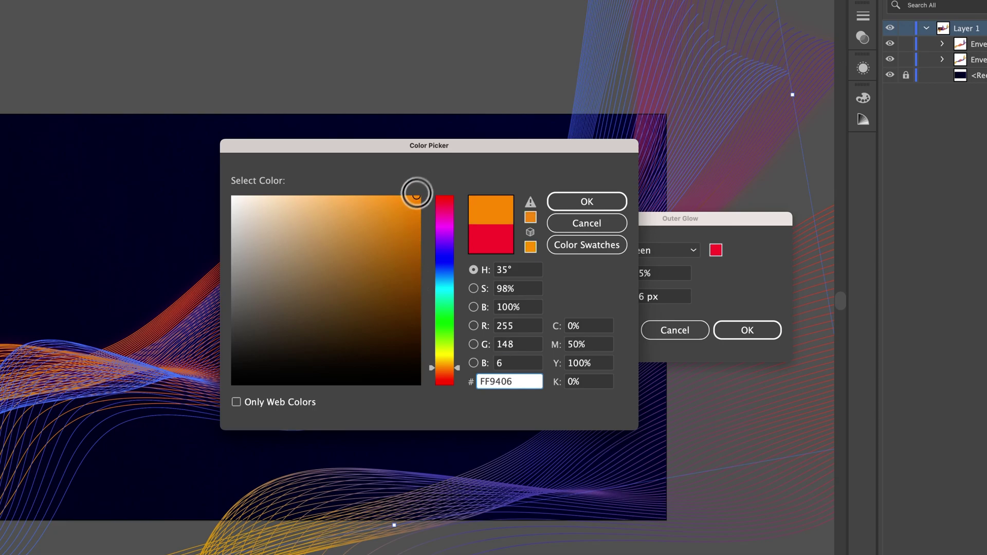
left_click(585, 203)
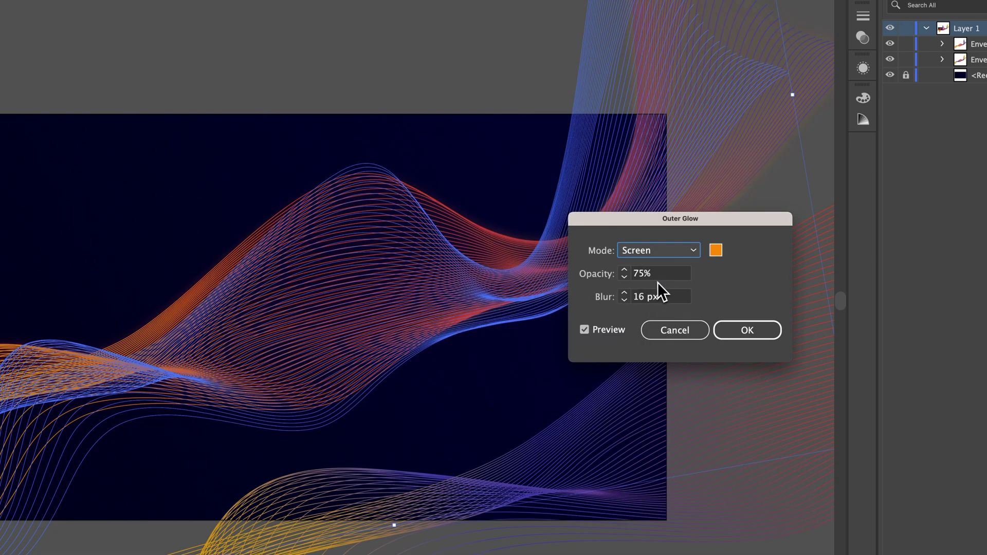
- Set the Outer Glow opacity to 100% and its blur to 20 px, and apply the effect
key("Tab")
type("100")
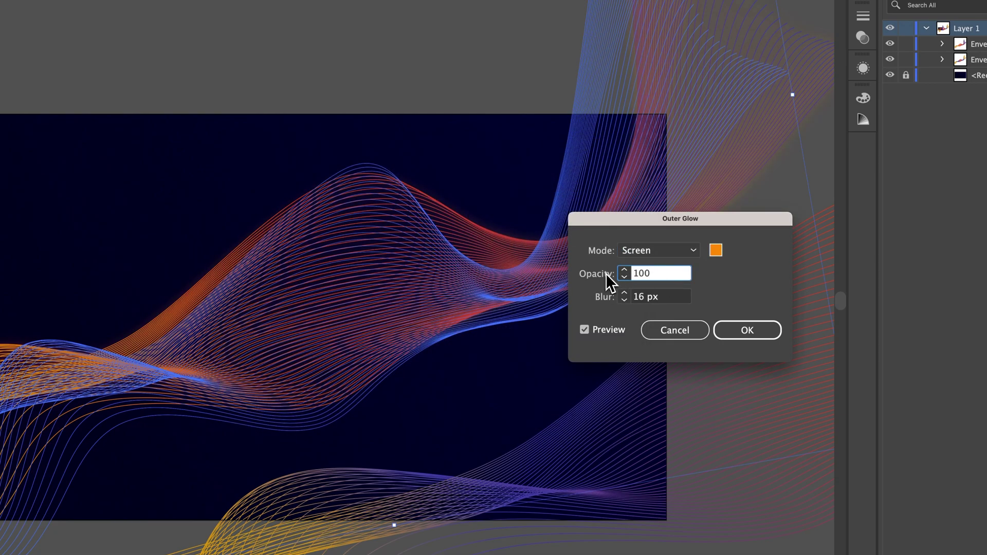
left_click(668, 297)
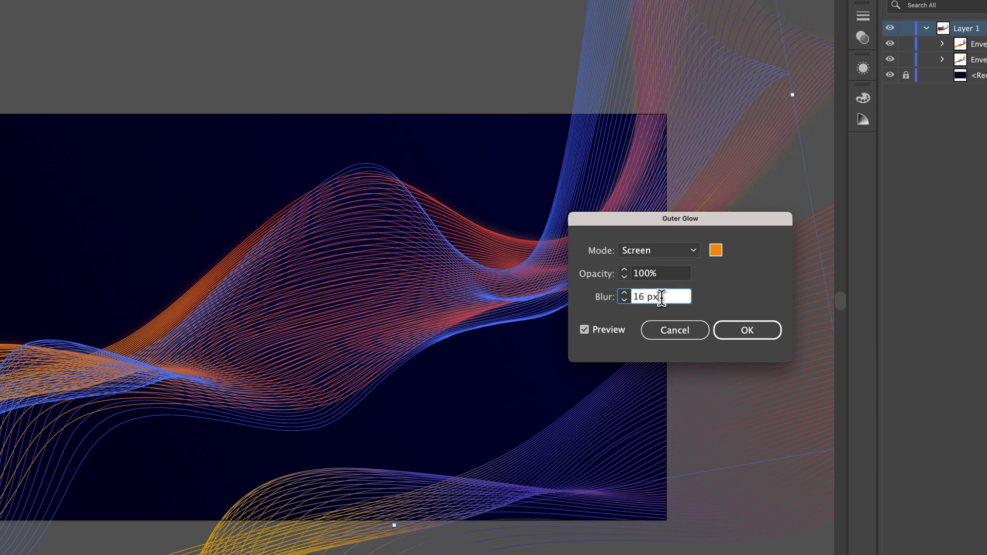
left_click(625, 300)
left_click(624, 300)
left_click(624, 300)
left_click(624, 300)
type("30 px")
left_click(625, 301, "shift")
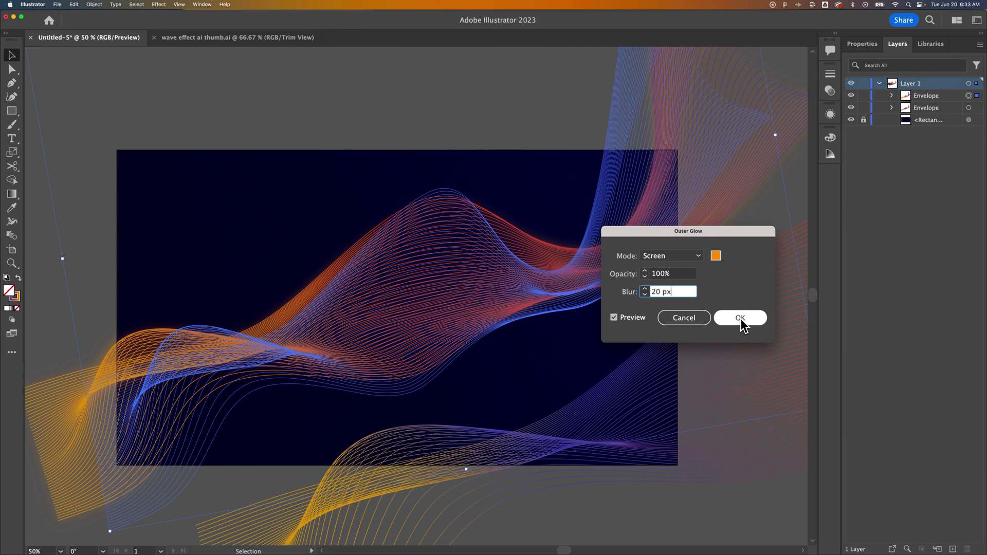
left_click(741, 318)
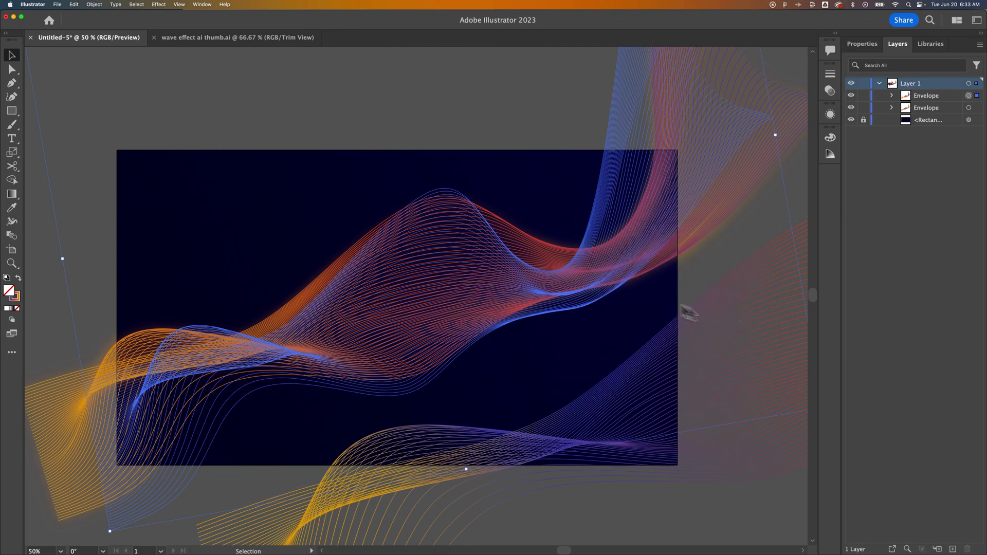
- Compare the large wave with and without its Outer Glow, and examine the glow along the lines up close
left_click(459, 141)
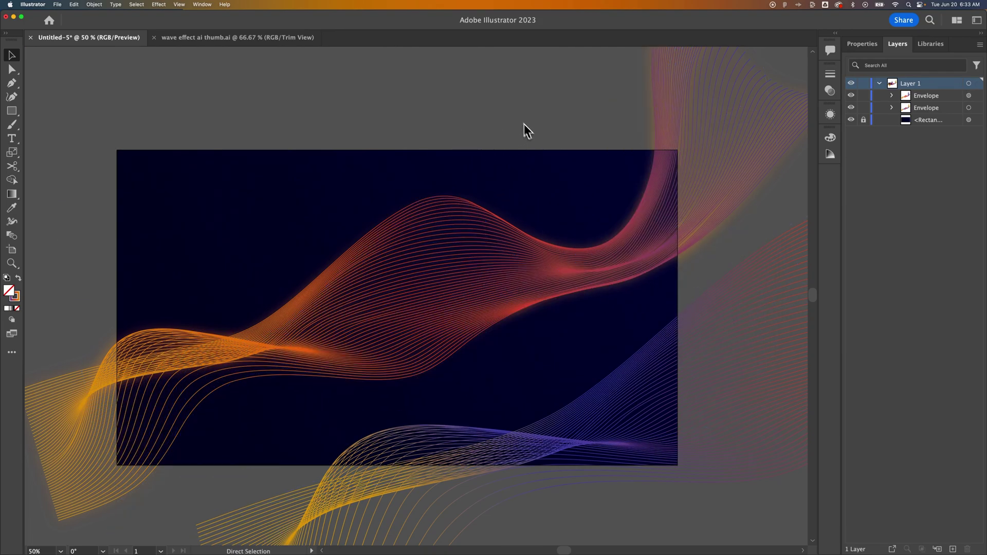
key("super+a")
key("v")
left_click(514, 110)
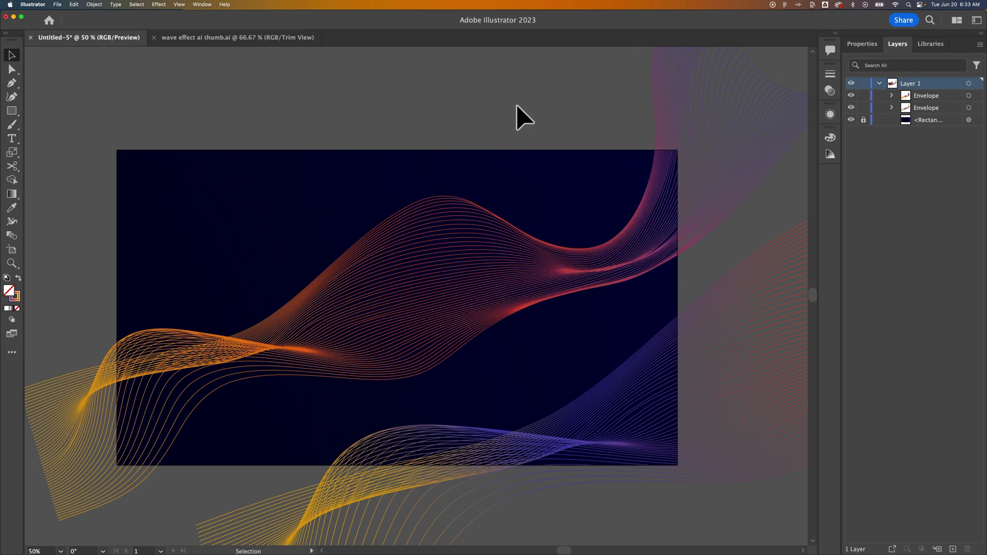
key("super+a")
left_click(231, 114)
scroll(593, 229, "up", 2)
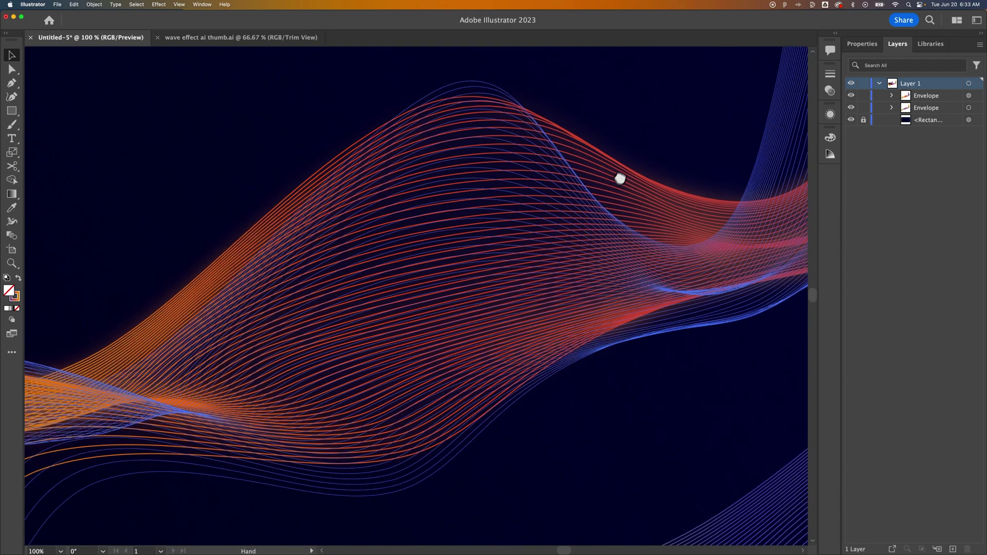
left_click_drag(621, 176, 468, 252)
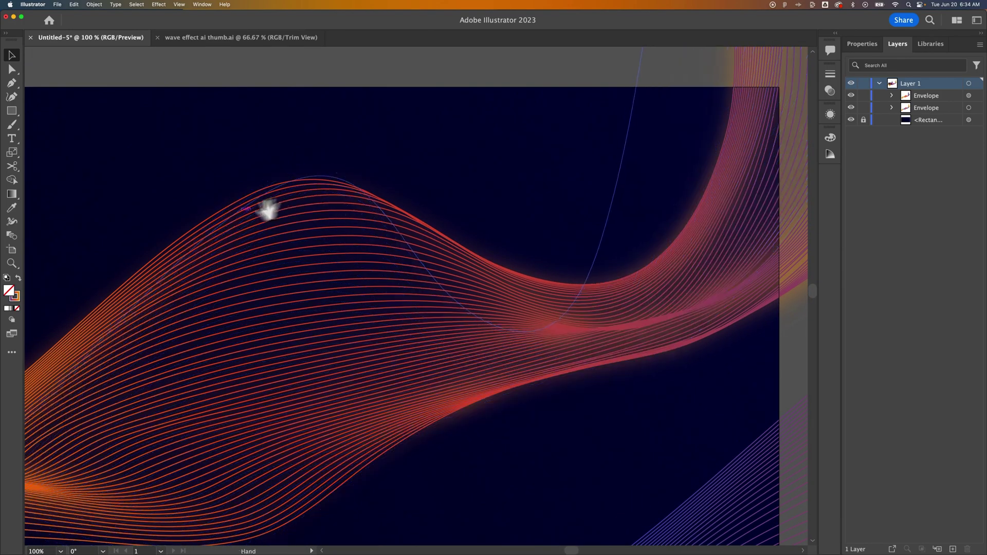
left_click_drag(161, 265, 565, 205)
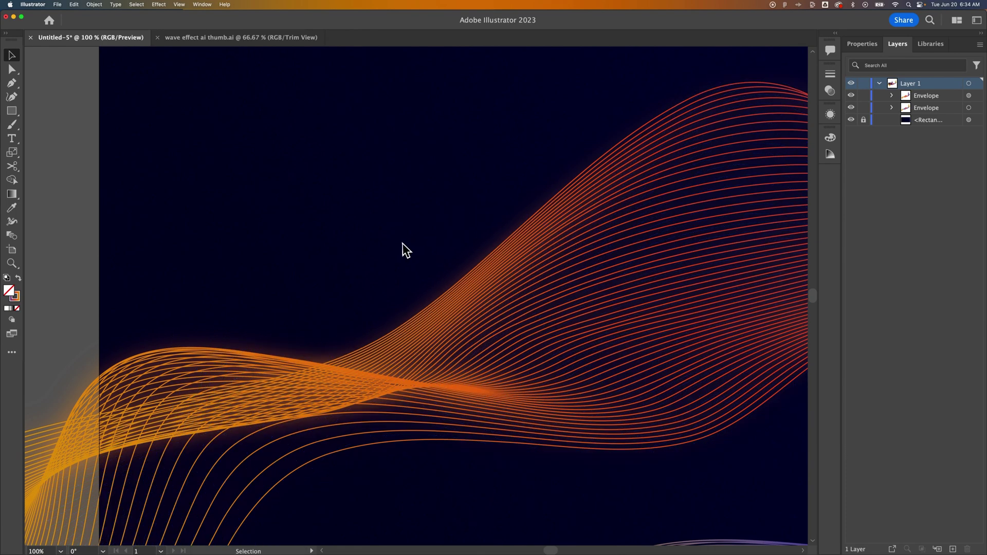
key("super+minus")
key("super+minus")
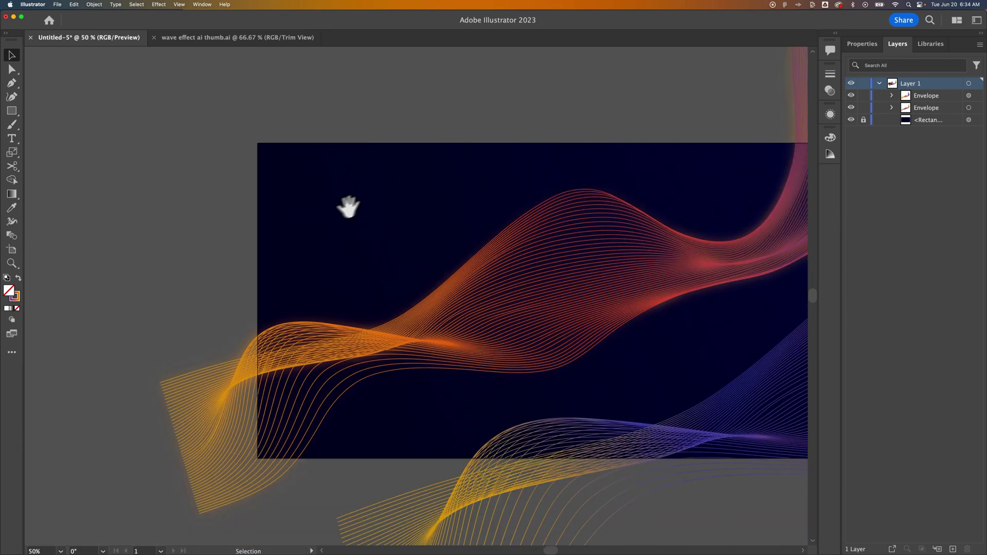
left_click_drag(353, 205, 317, 215)
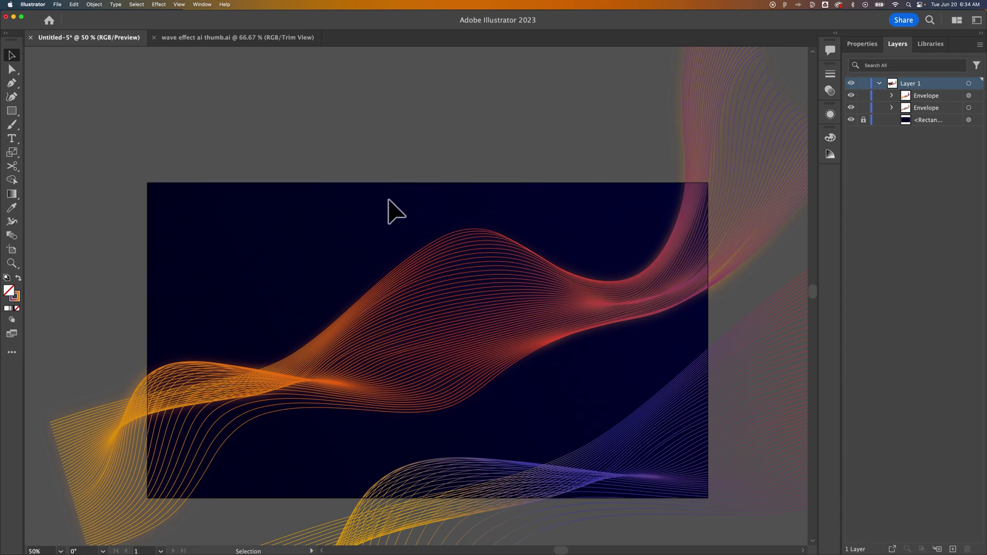
- Undo the Outer Glow applied to the large orange-red wave
key("a")
key("super+z")
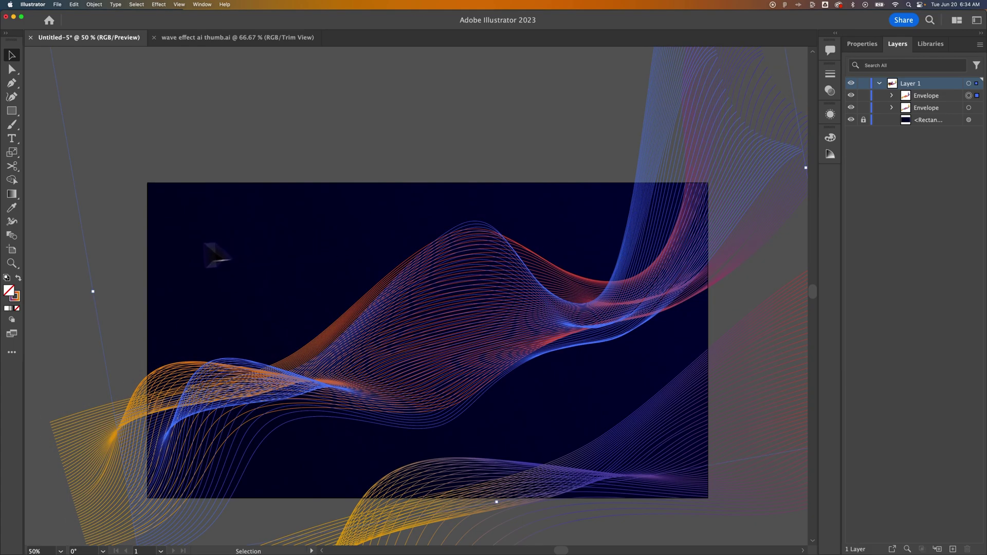
key("super+z")
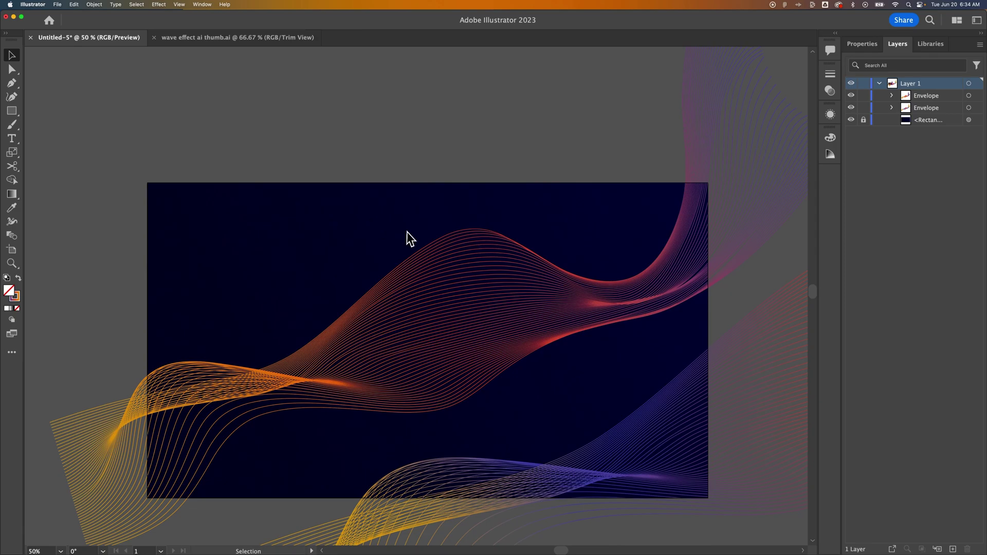
key("super+z")
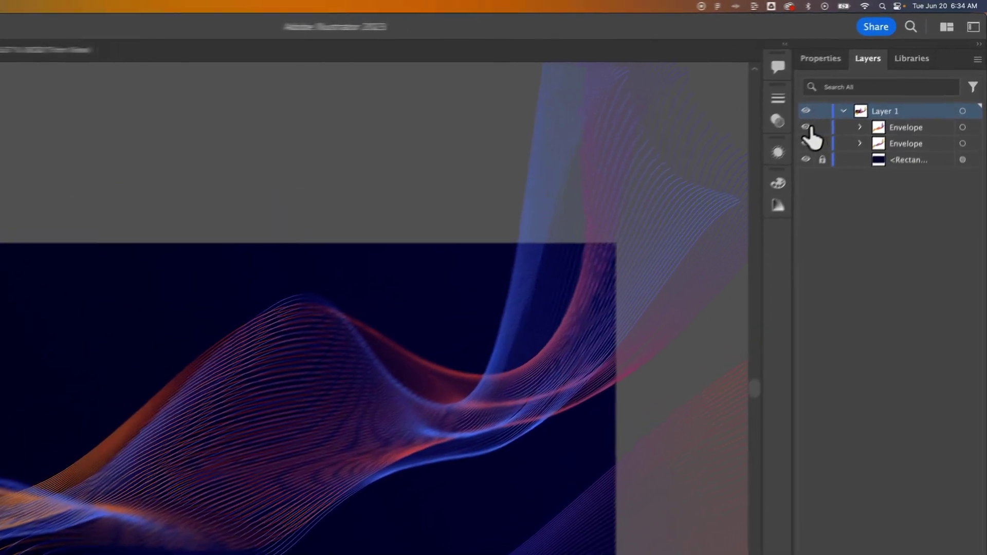
- Identify the large wave's envelope by its visibility, copy it and paste the duplicate directly in front of it
left_click(850, 96)
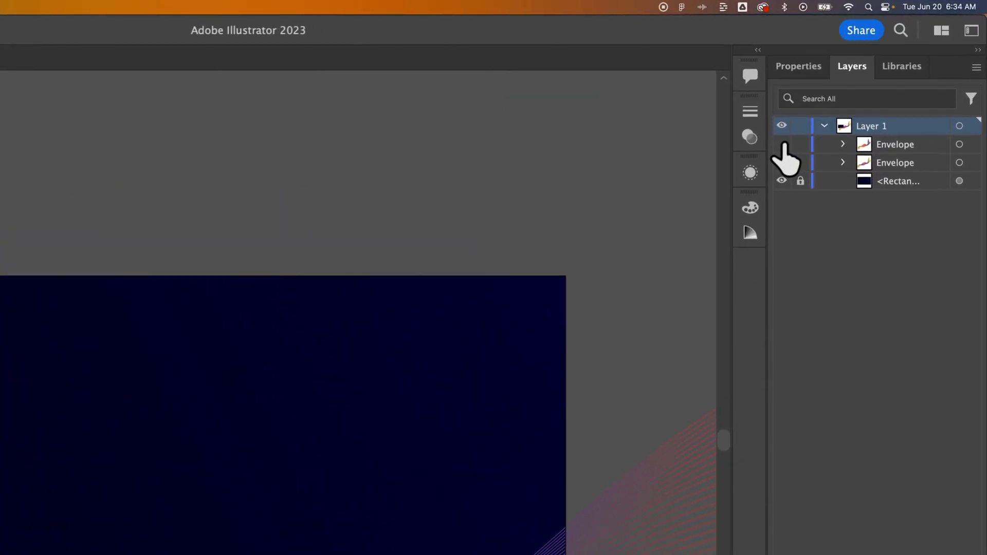
left_click(851, 95)
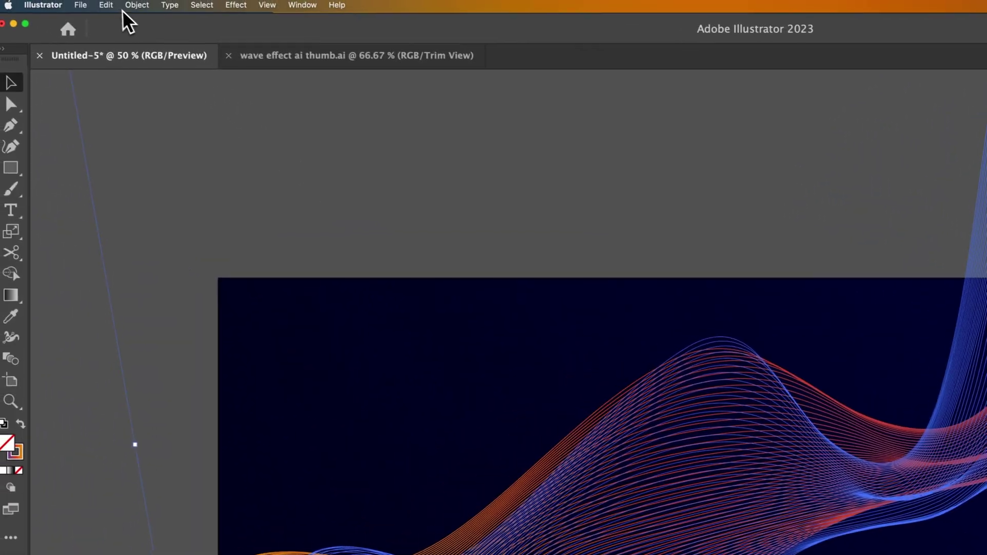
left_click(0, 0)
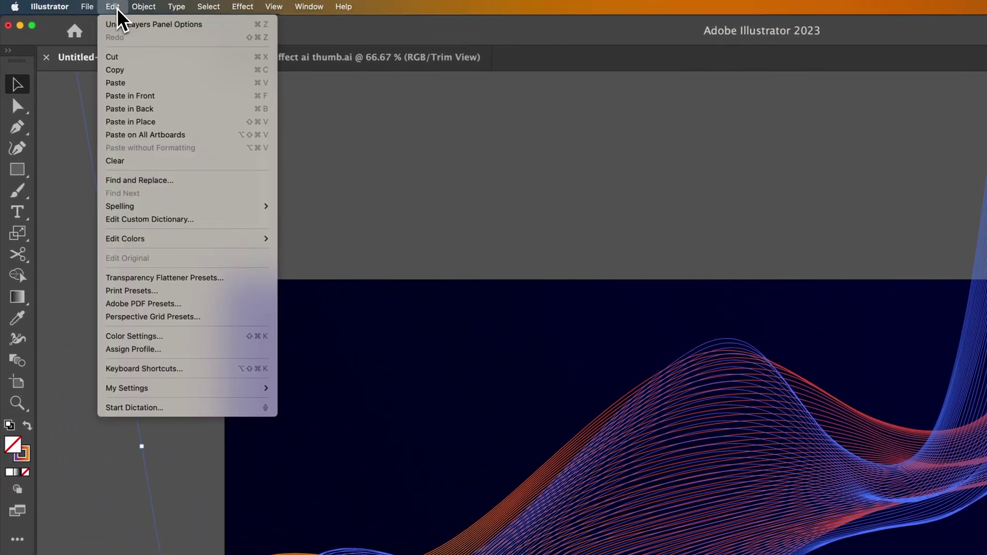
left_click(129, 72)
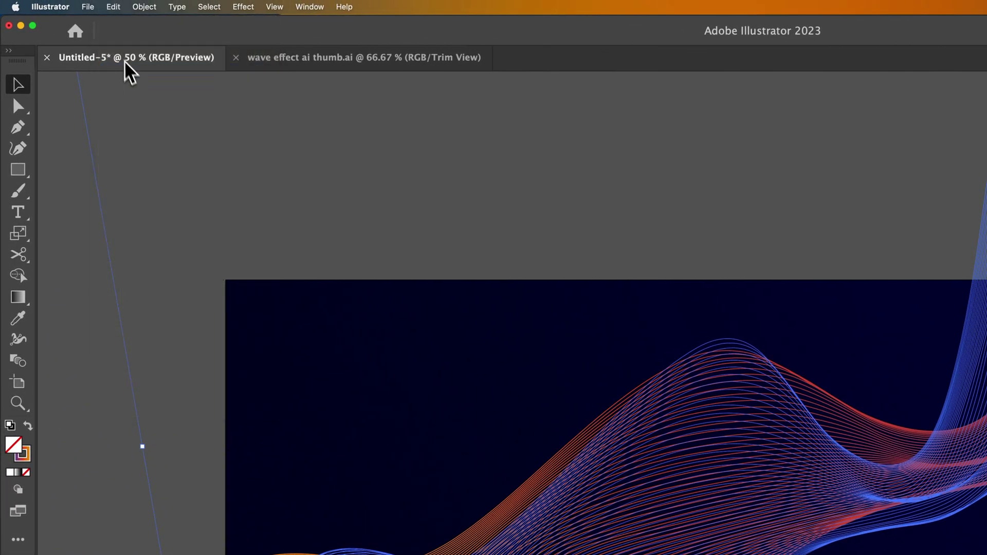
left_click(114, 7)
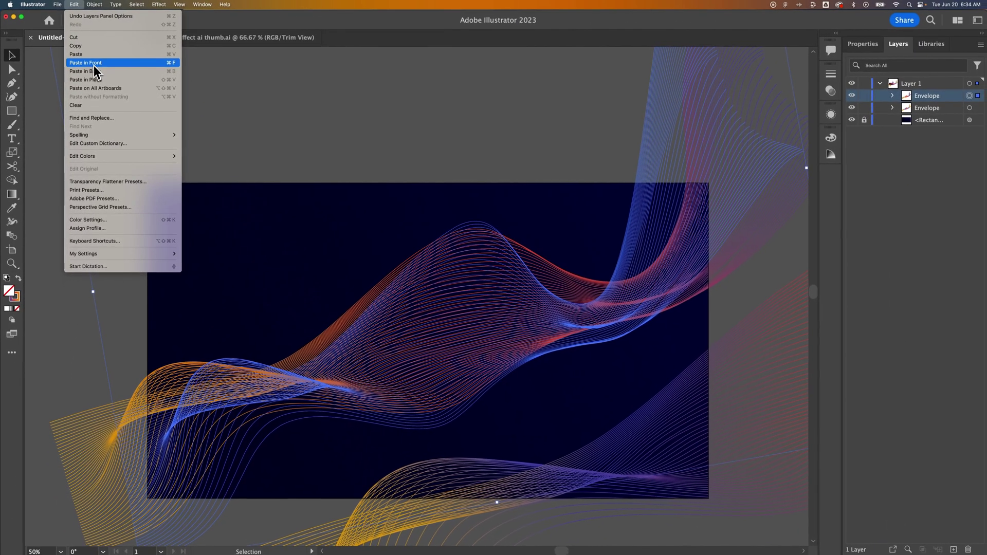
left_click(94, 63)
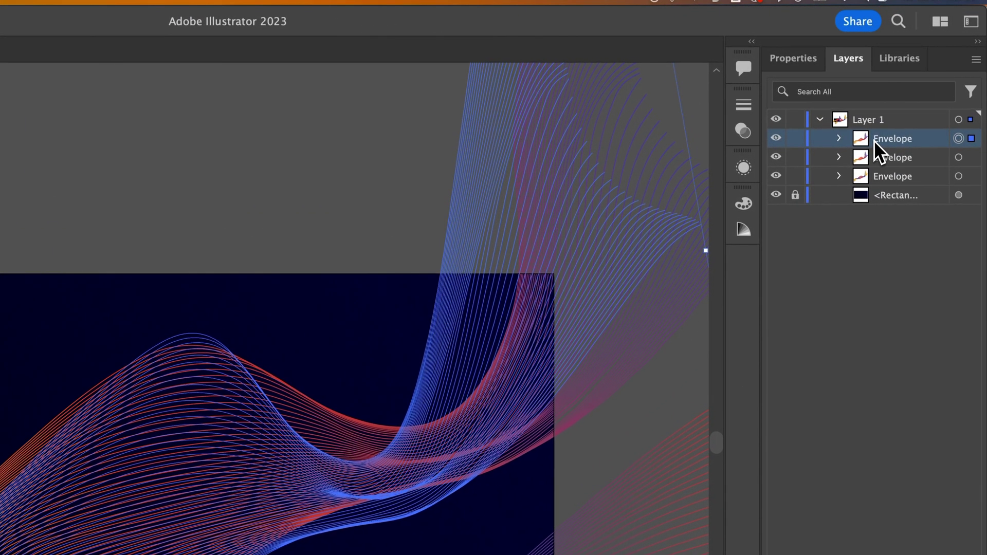
- Toggle the original wave envelope's visibility as a check, and hide the duplicate envelope above it
left_click(880, 157)
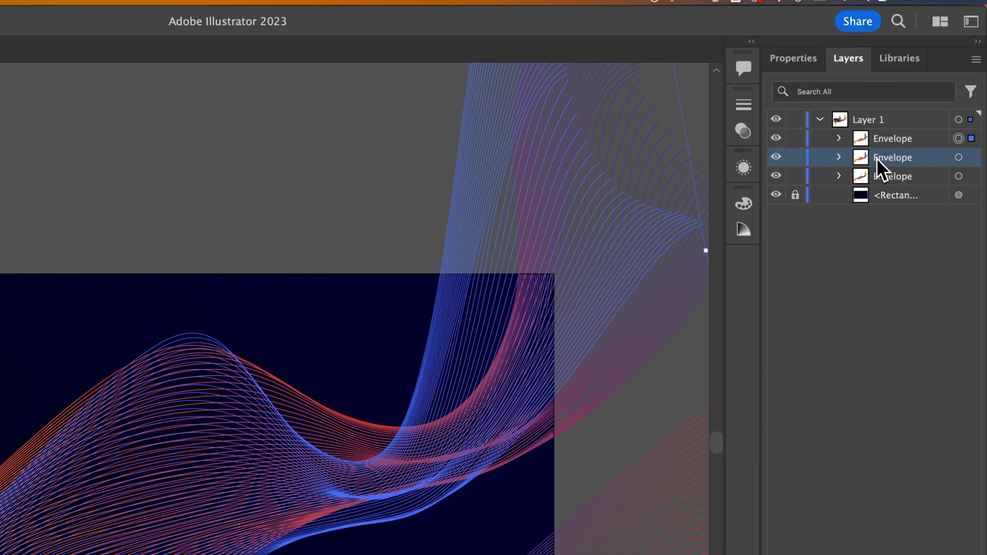
left_click(777, 157)
left_click(777, 157)
left_click(775, 139)
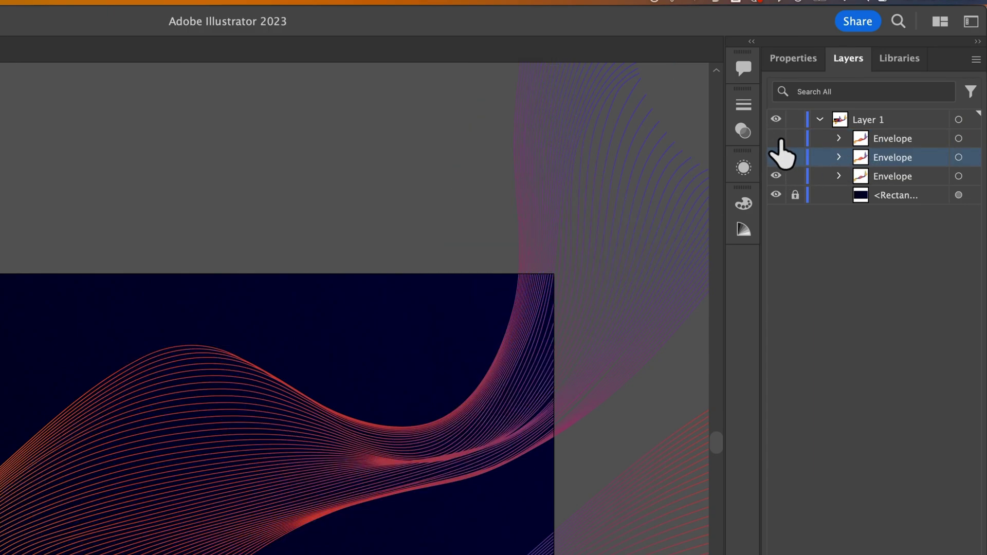
- Show the topmost duplicate of the large wave envelope, target it and apply a Gaussian Blur with a radius of about 2.05 pixels
left_click(777, 139)
left_click(895, 139)
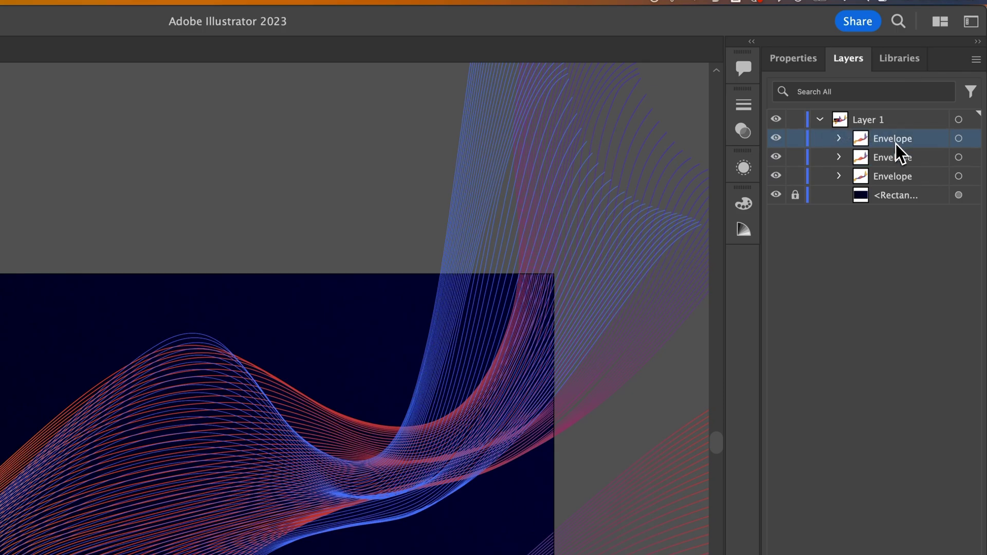
left_click(959, 139)
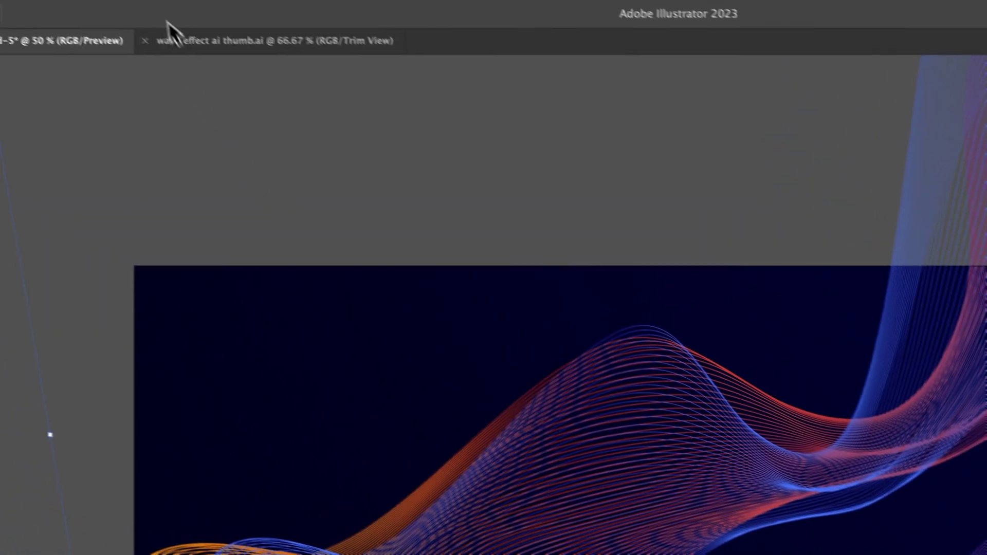
left_click(154, 0)
mouse_move(197, 251)
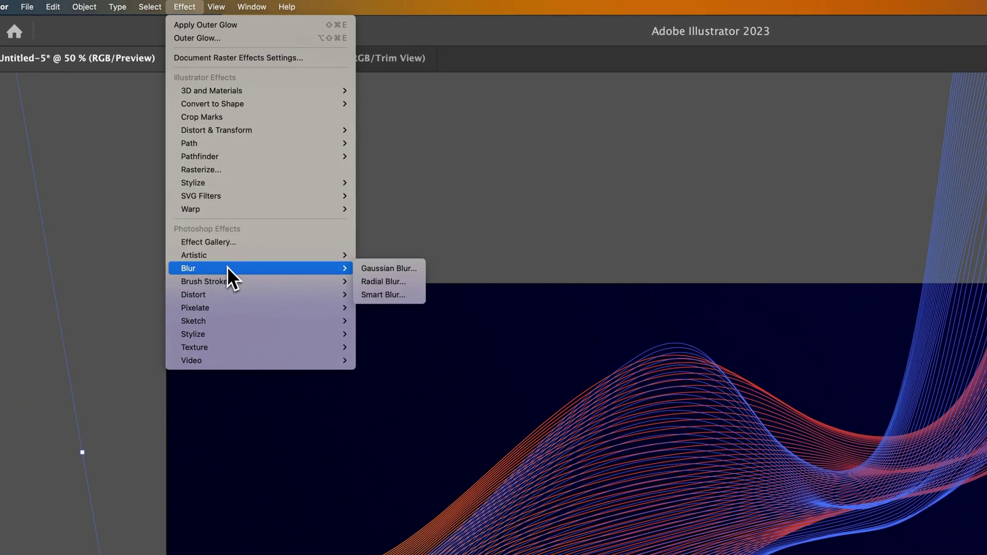
left_click(386, 270)
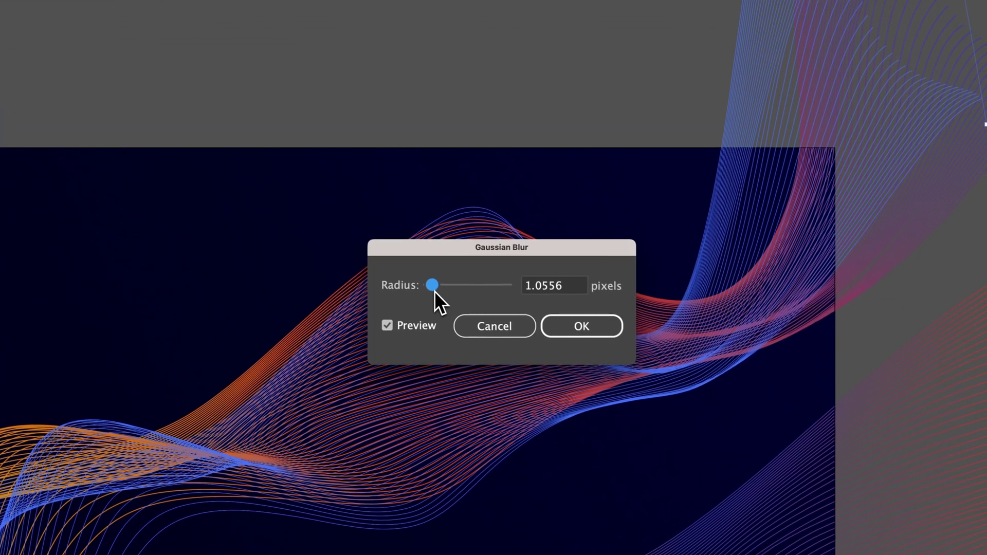
mouse_move(430, 286)
left_mouse_down()
mouse_move(458, 283)
mouse_move(433, 287)
left_mouse_up()
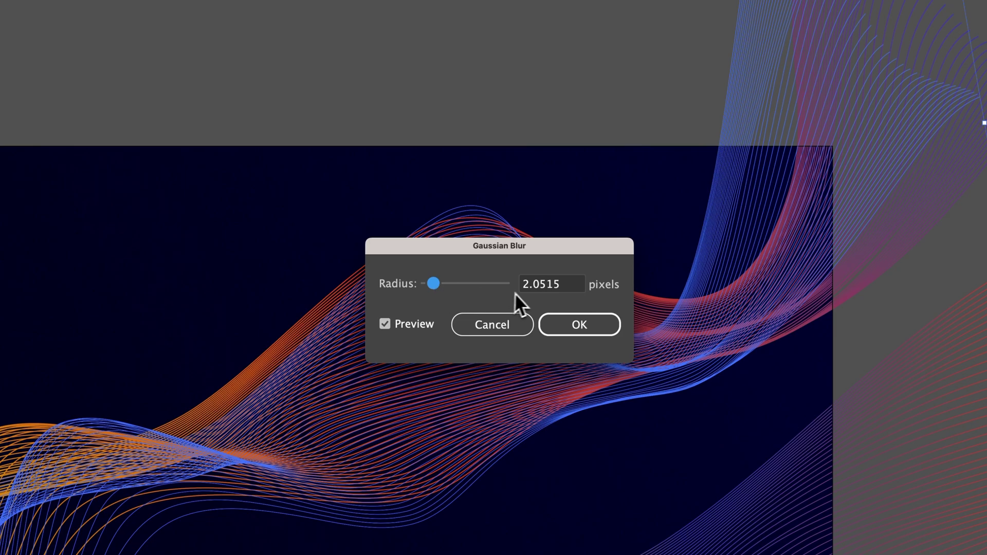
left_click(572, 330)
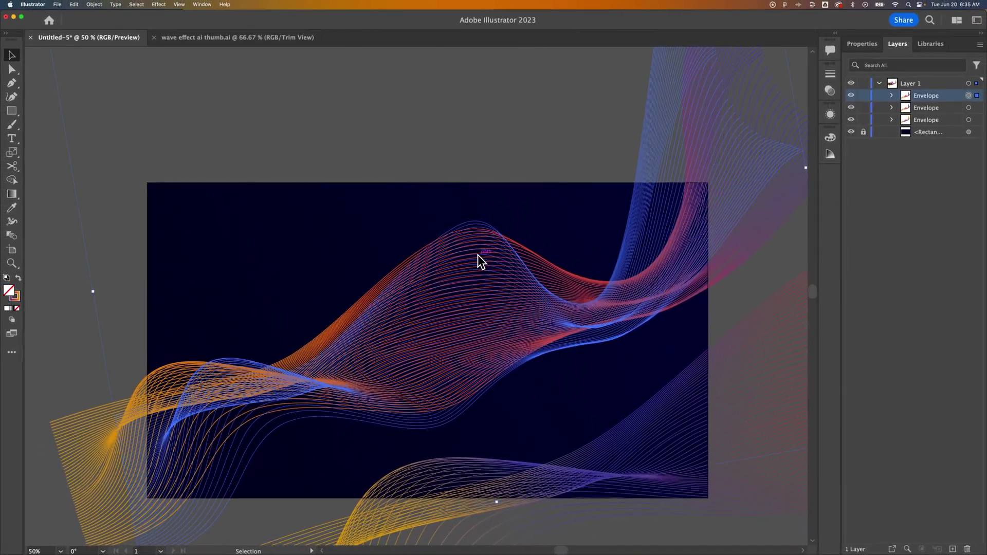
- Copy the blurred wave envelope and paste the duplicate directly in front of it
left_click(477, 255)
key("super+c")
key("super+f")
left_click(460, 162)
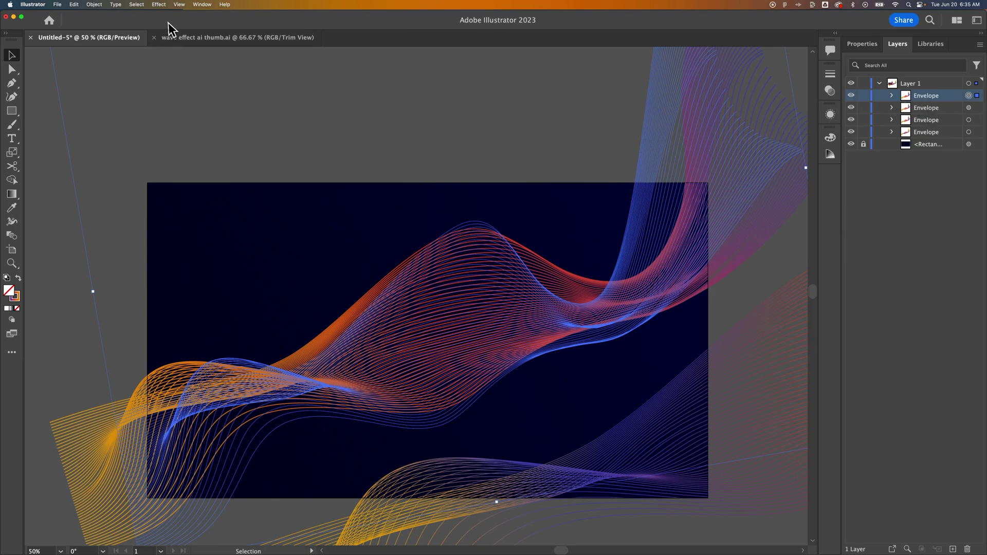
- Edit the Gaussian Blur already applied to the new front envelope, setting its radius to 5 pixels
left_click(159, 6)
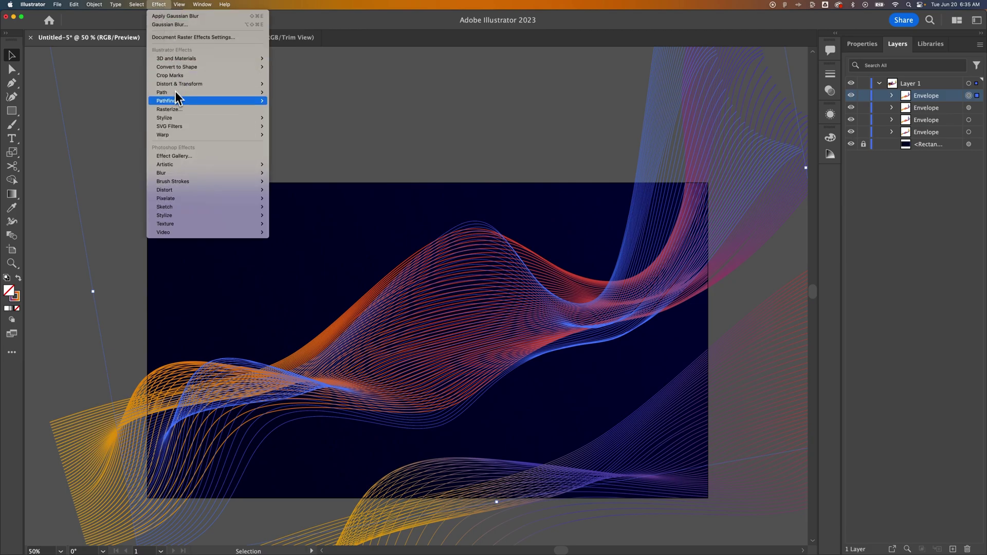
mouse_move(184, 102)
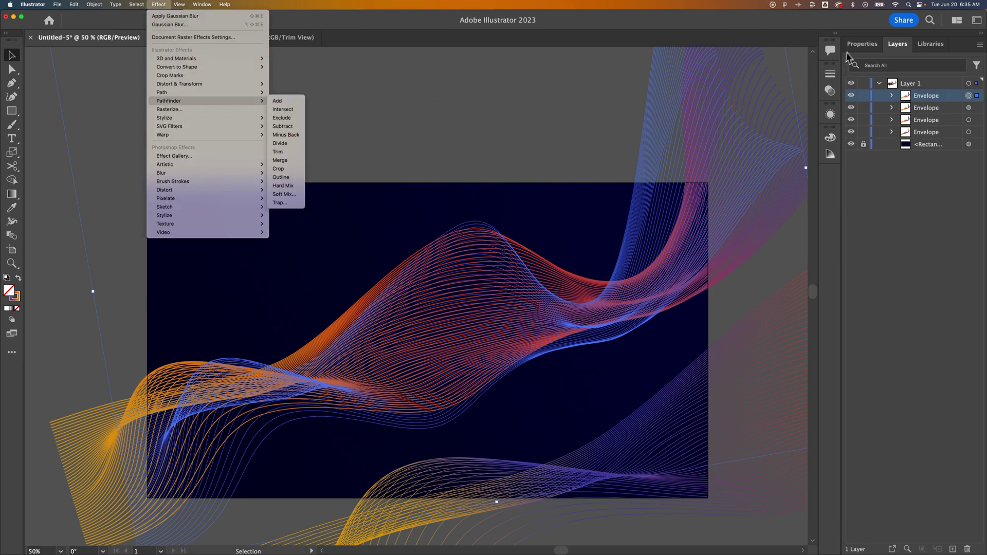
left_click(862, 47)
left_click(863, 45)
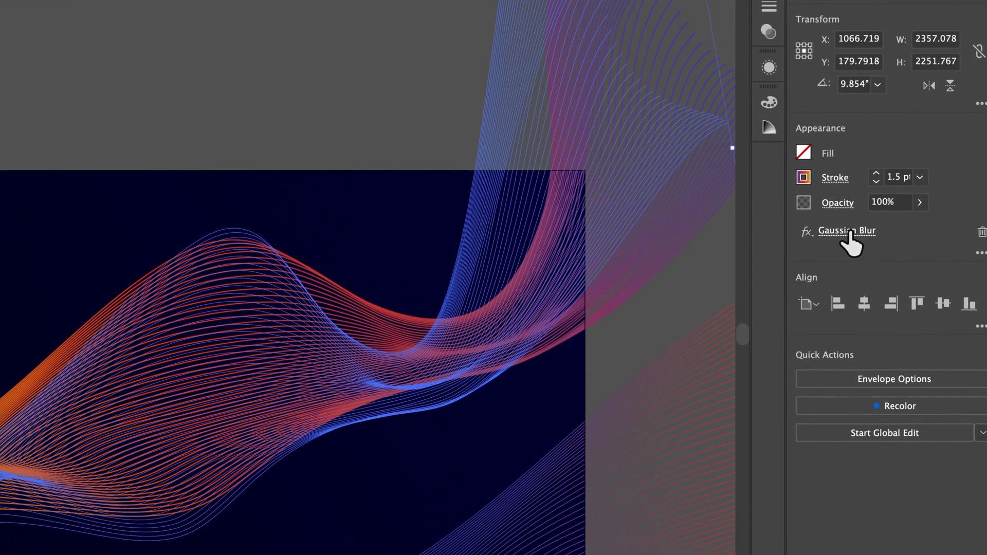
left_click(849, 231)
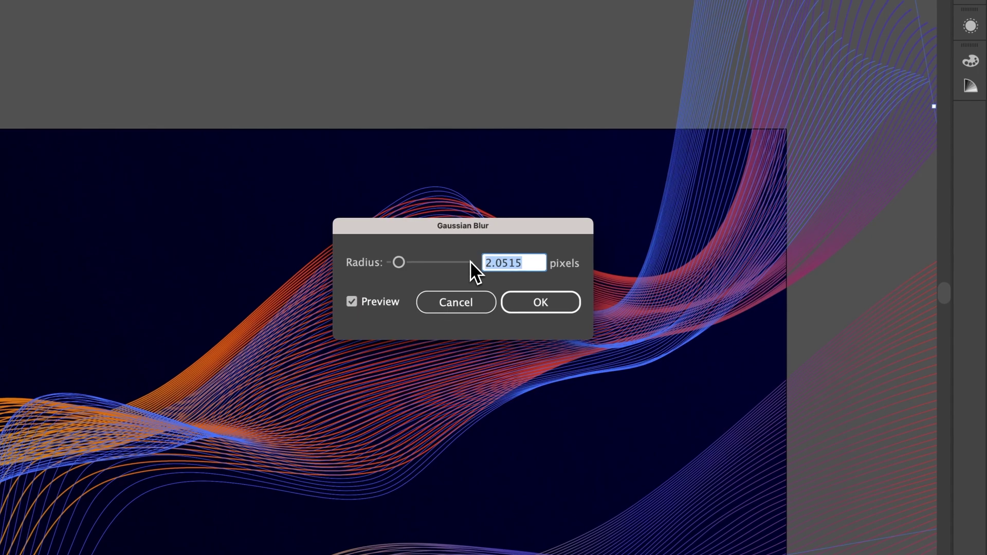
type("5")
left_click(539, 301)
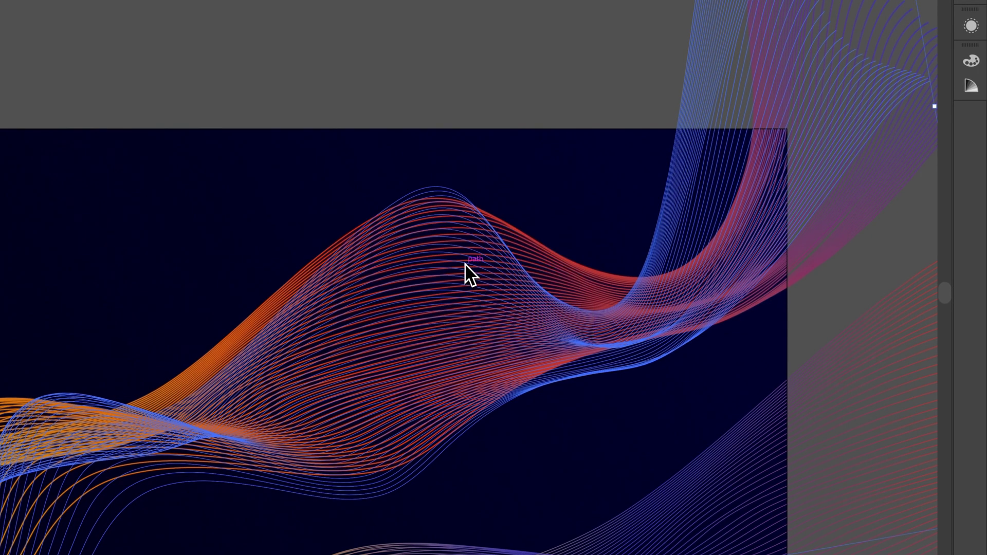
- Set the Gaussian Blur radius of the frontmost large wave envelope to 15 pixels
left_click(465, 265)
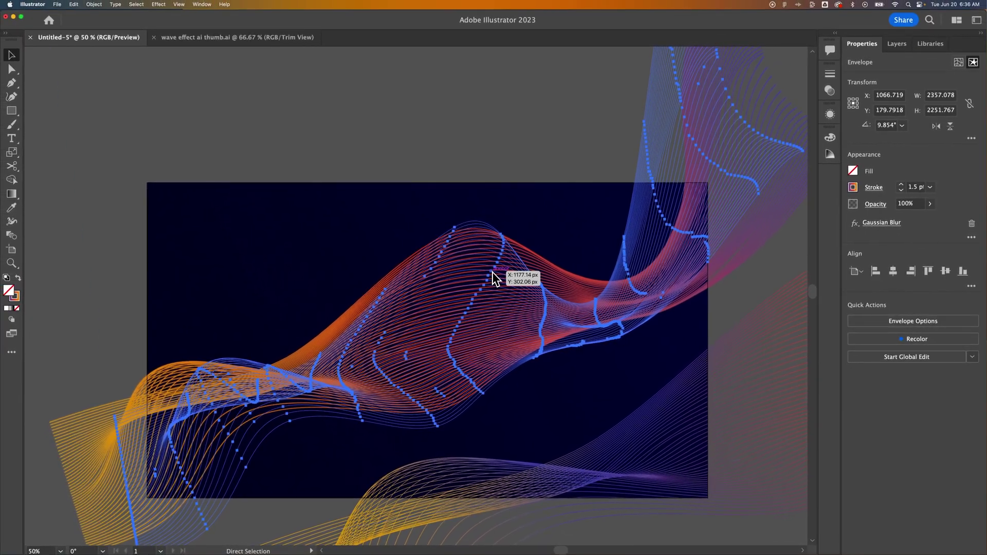
key("v")
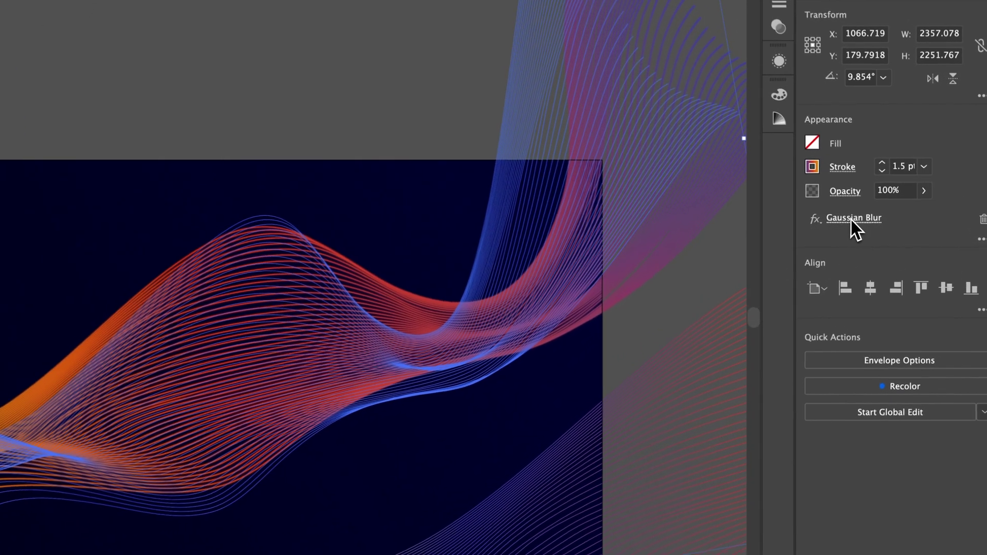
left_click(881, 223)
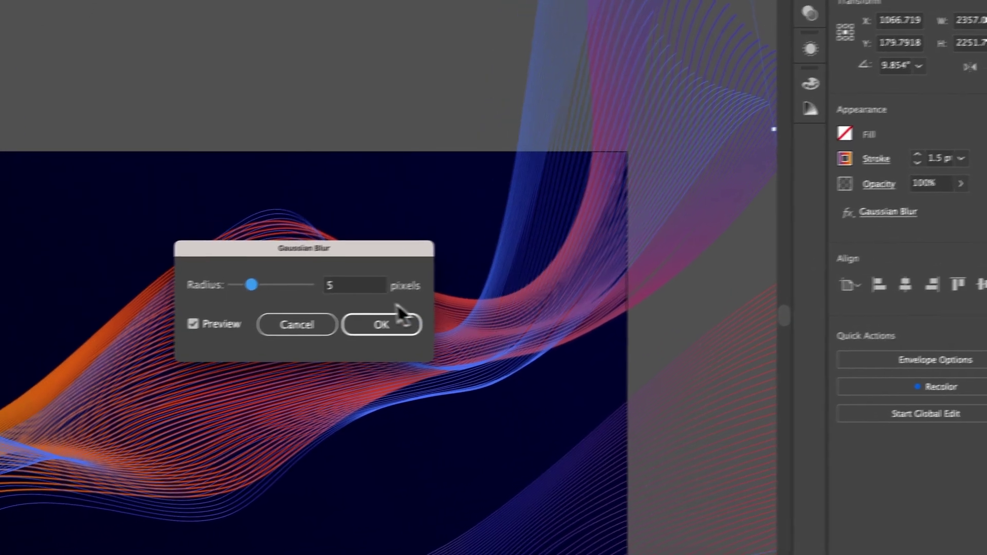
type("15")
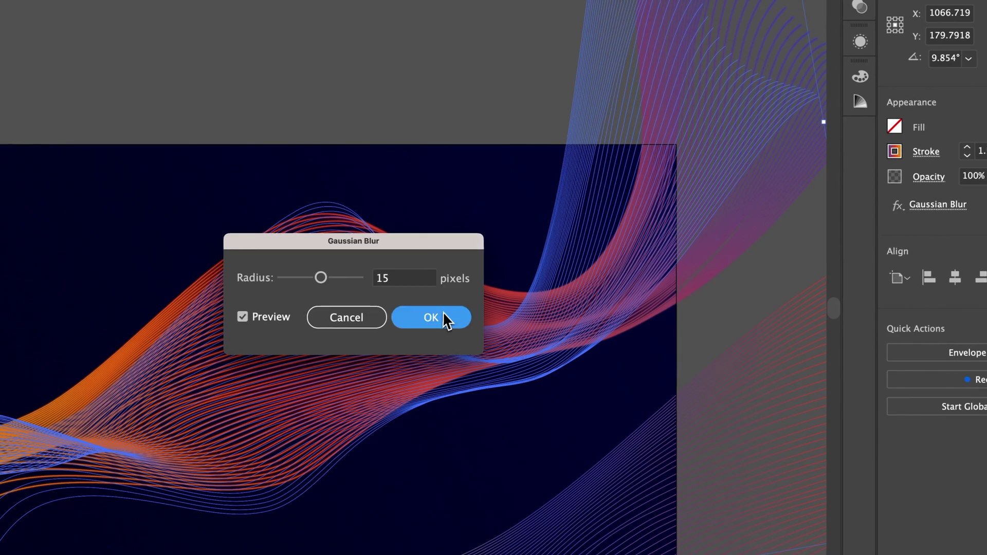
left_click(362, 322)
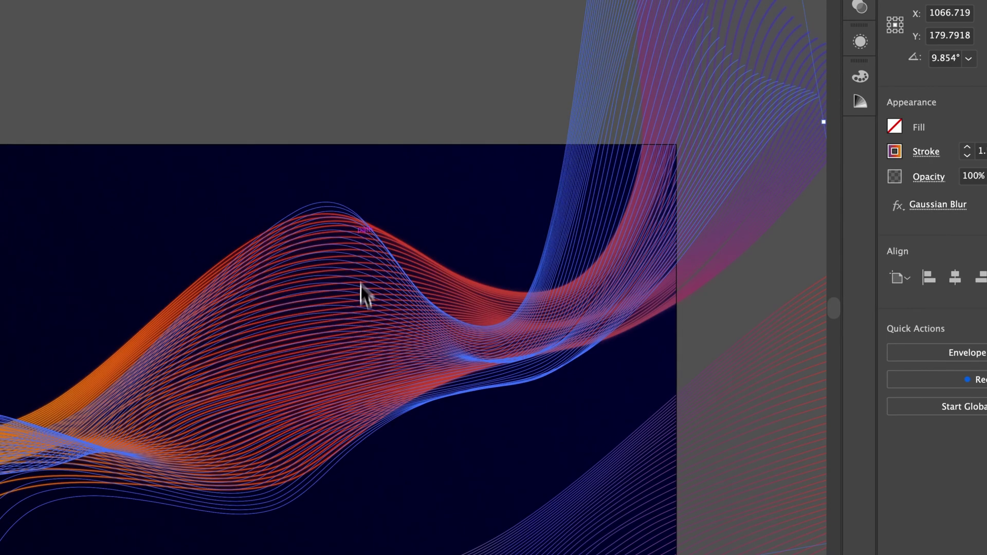
- Set the frontmost large wave envelope's Gaussian Blur radius to 30 pixels and clear the selection
left_click(343, 294)
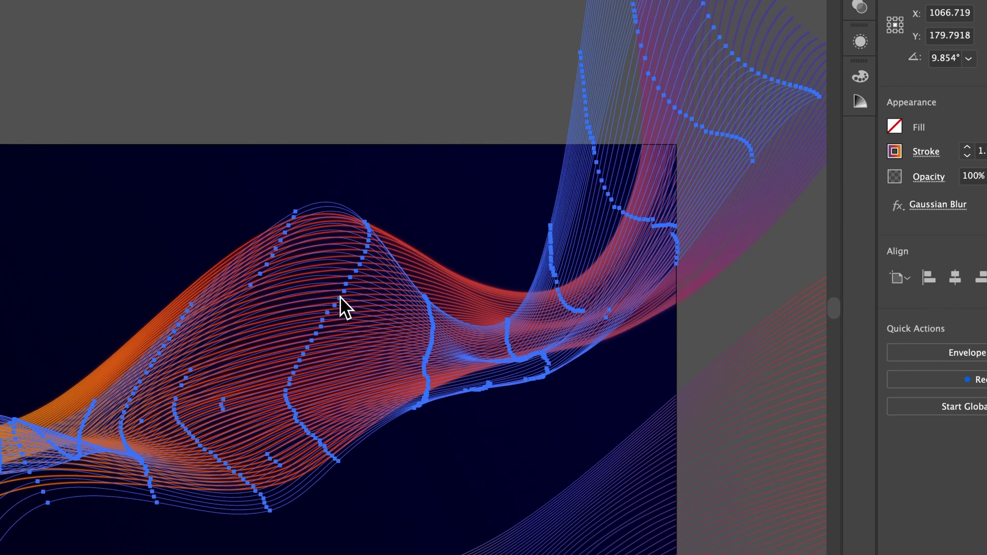
key("ctrl+h")
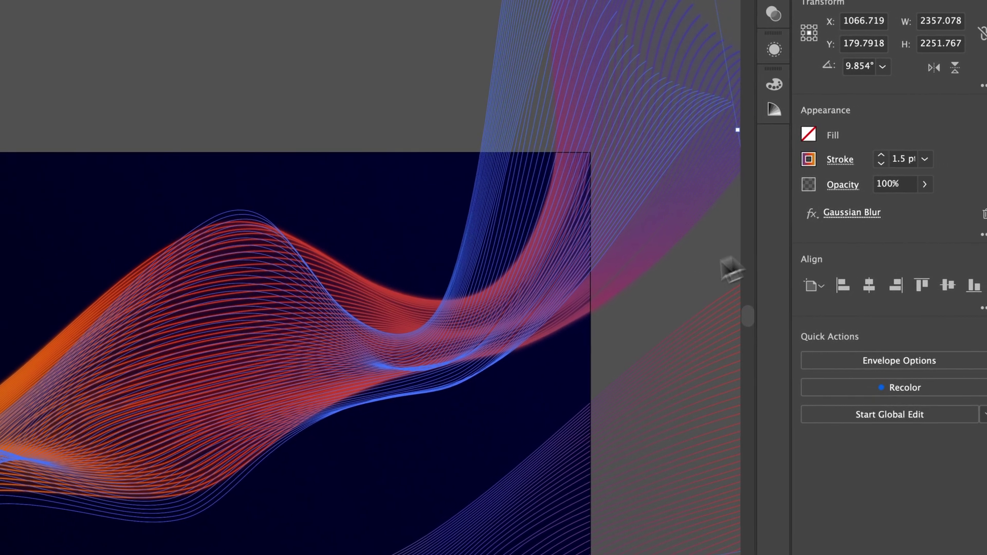
left_click(851, 212)
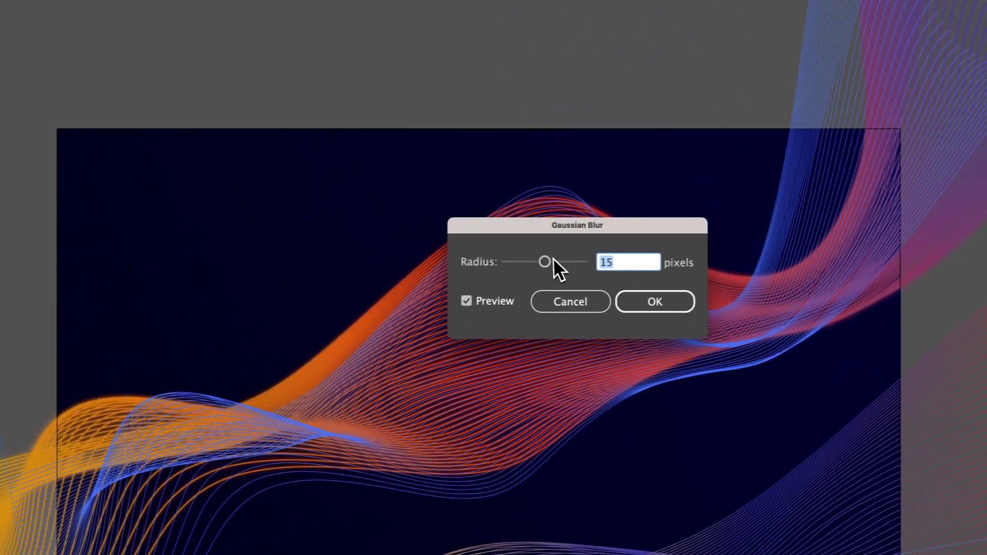
type("30")
key("Return")
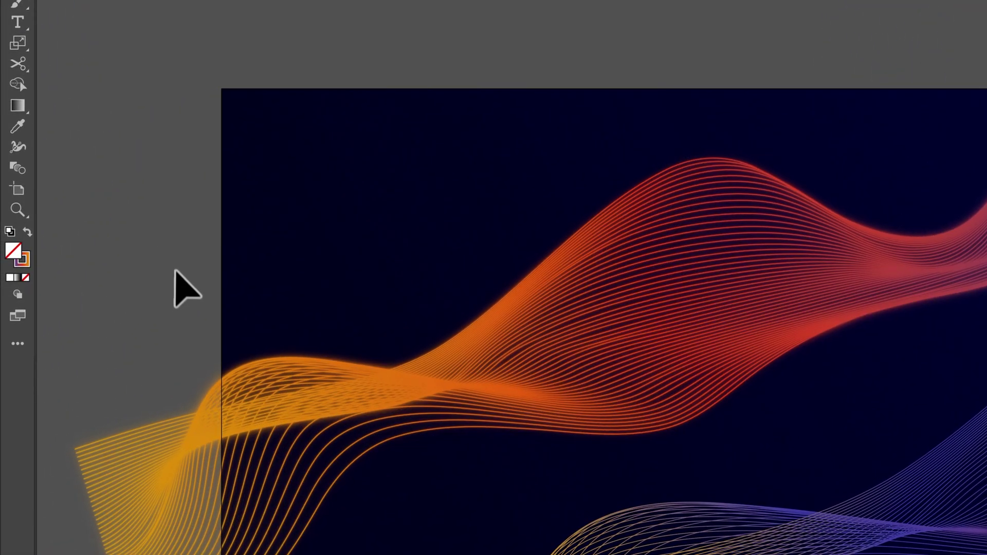
- Examine the blurred glow up close along the large wave's orange end and around its purple bend at the artboard's upper-right corner
key("z")
left_click_drag(284, 357, 571, 317)
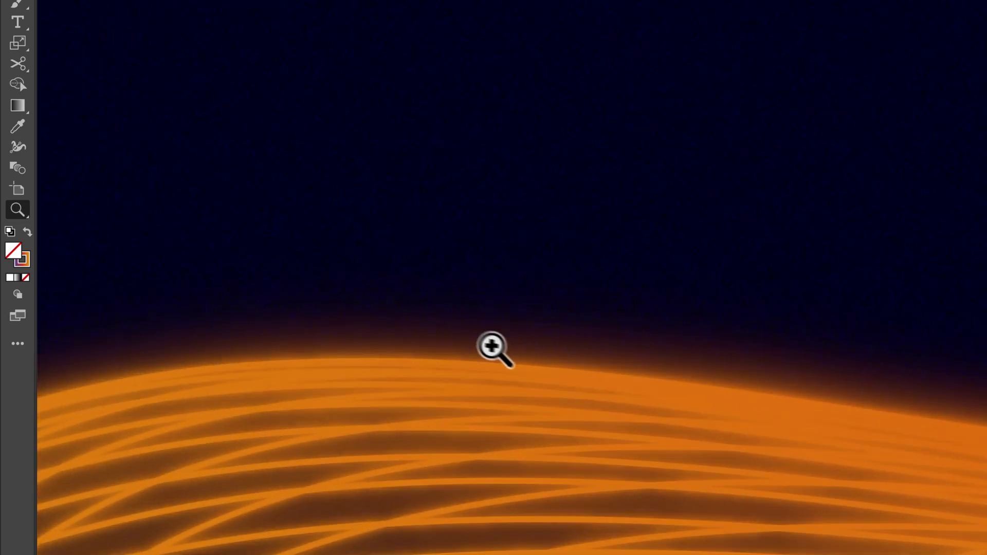
left_click(451, 346, "alt")
left_click(227, 366, "alt")
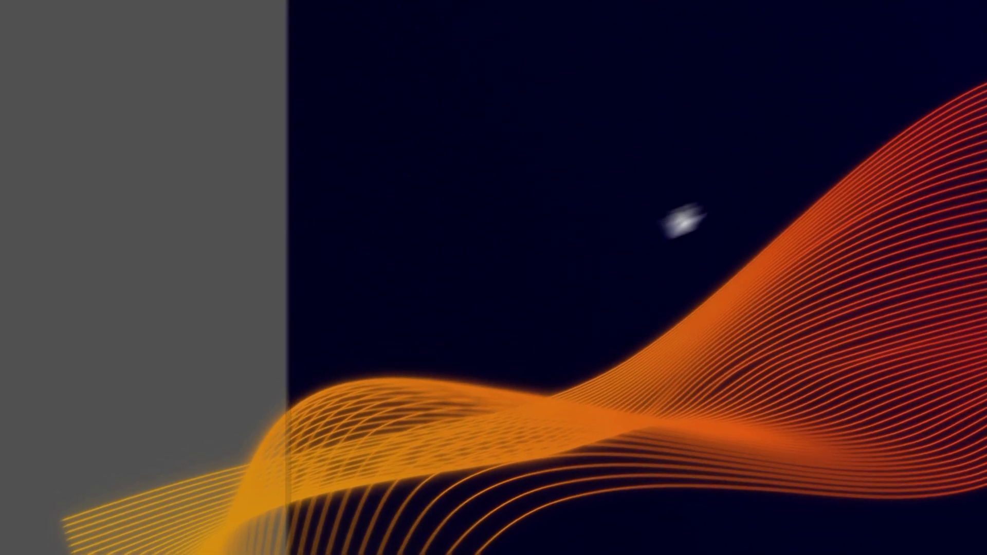
left_click_drag(700, 213, 132, 324)
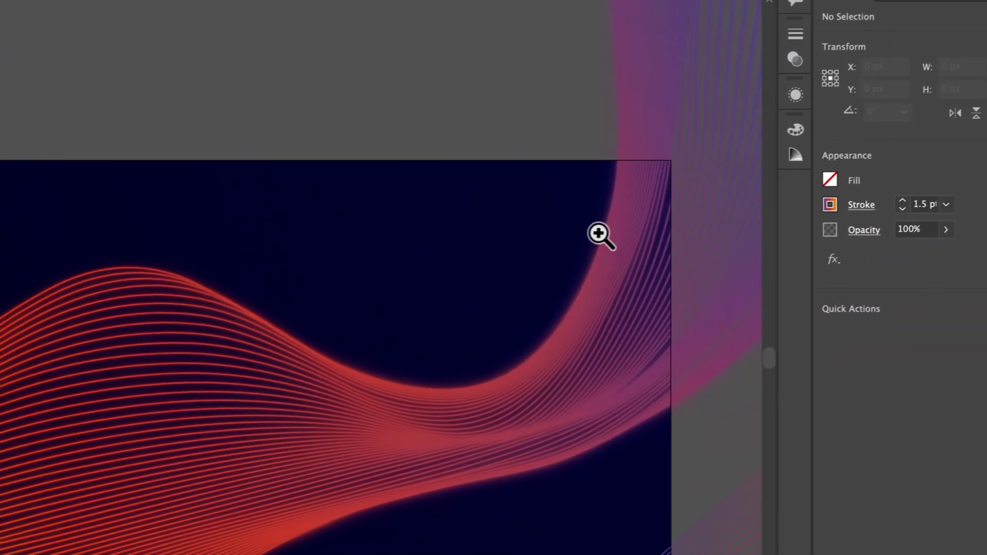
left_click_drag(599, 233, 775, 233)
left_click_drag(586, 252, 502, 276)
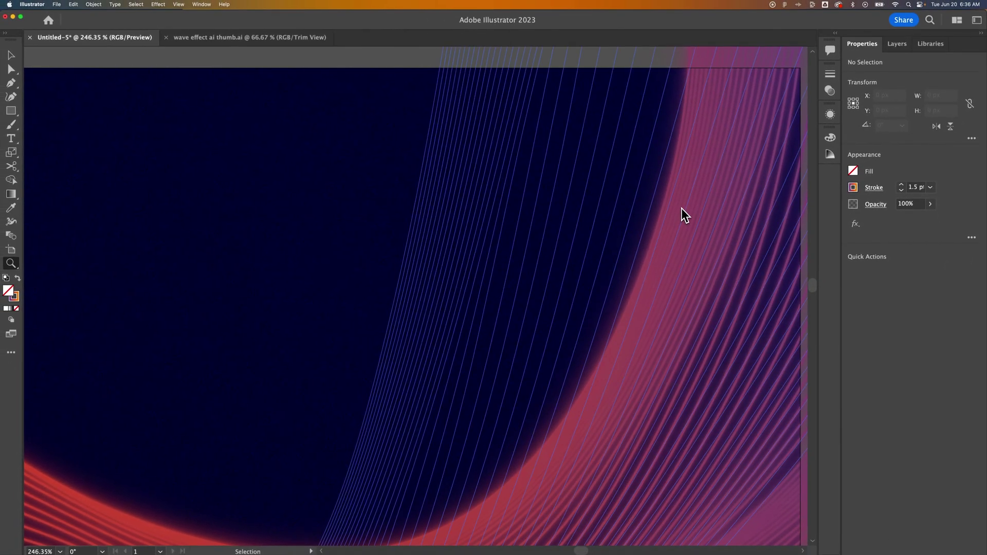
key("super+minus")
key("super+minus")
key("super+minus")
key("super+minus")
key("super+minus")
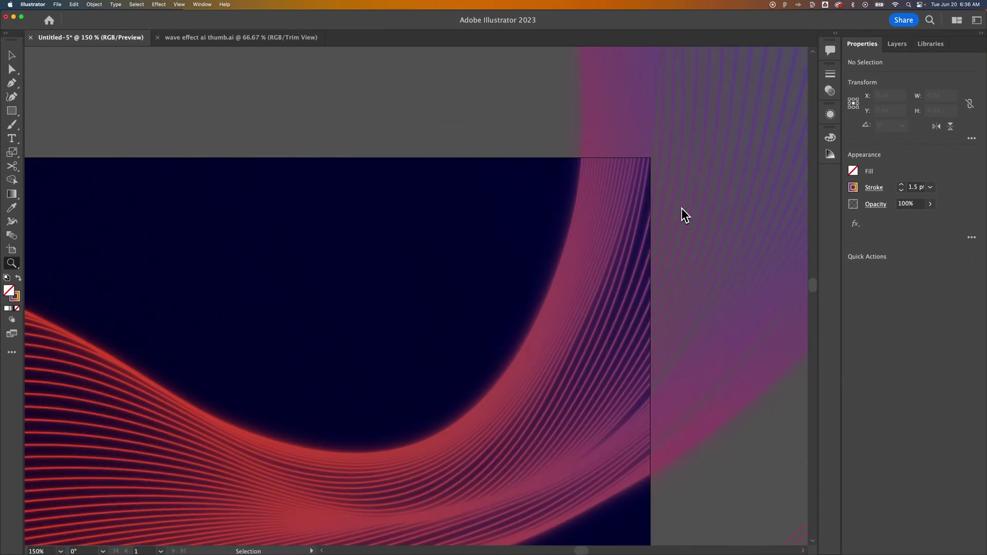
left_click_drag(258, 253, 390, 244)
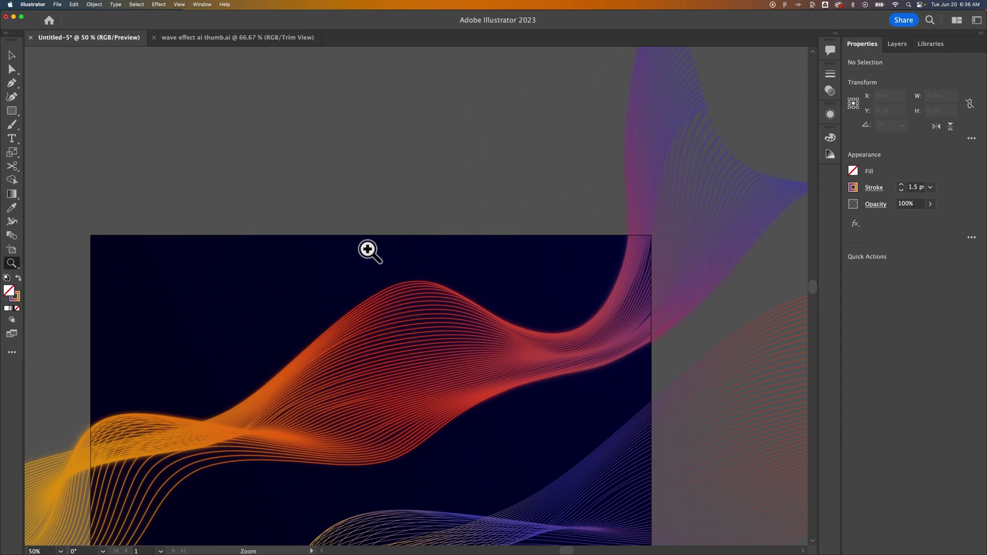
- Set the document raster effects resolution to High (300 ppi)
left_click_drag(190, 421, 396, 401)
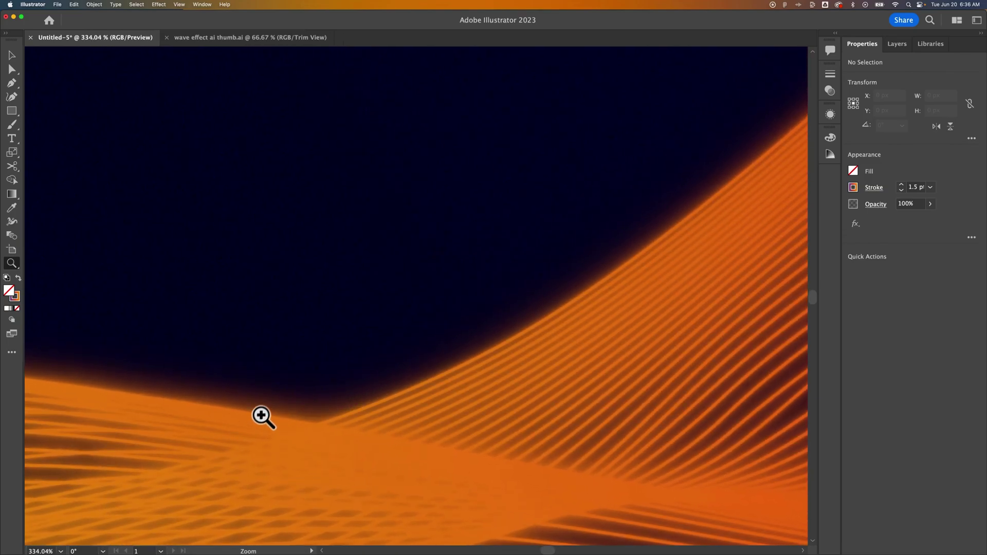
key("space")
left_click_drag(257, 414, 467, 394)
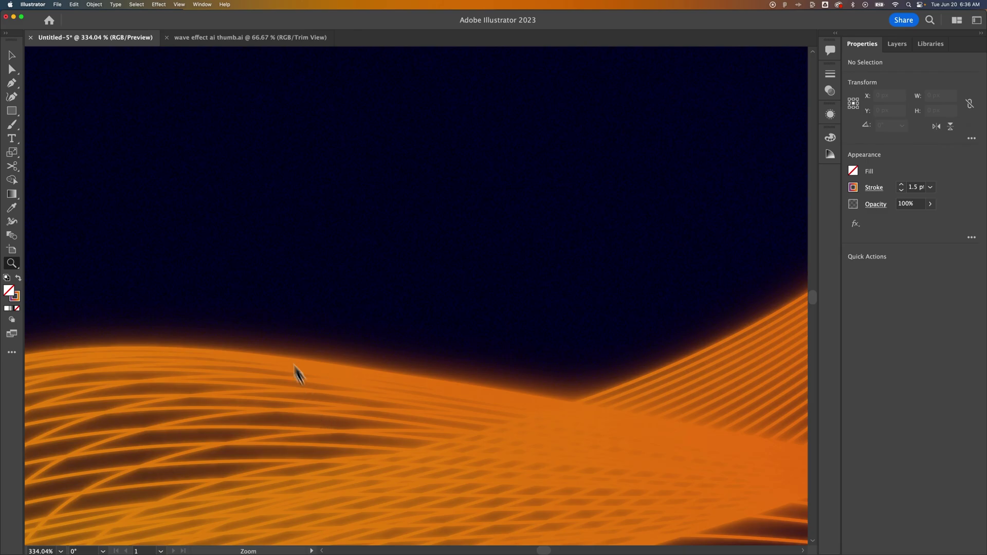
left_click(158, 5)
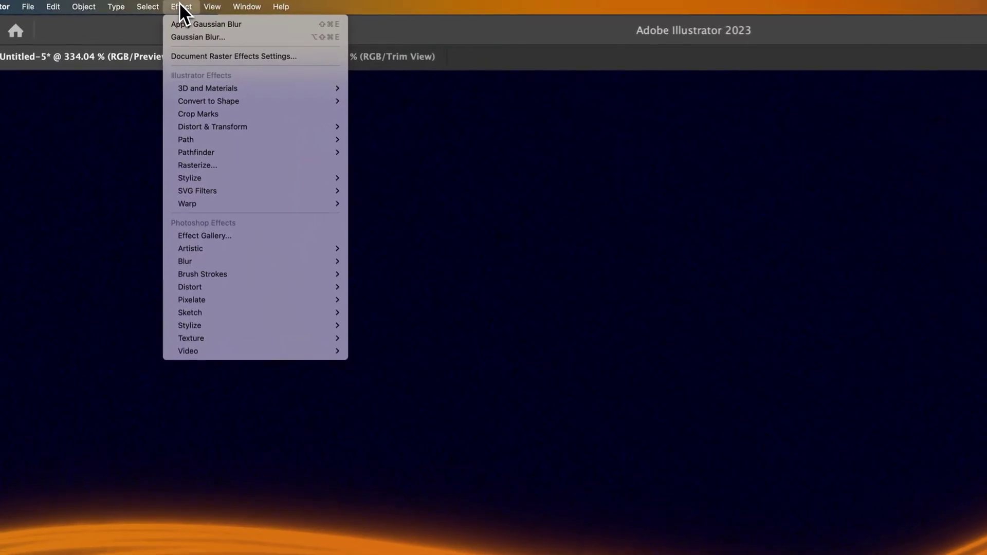
left_click(191, 58)
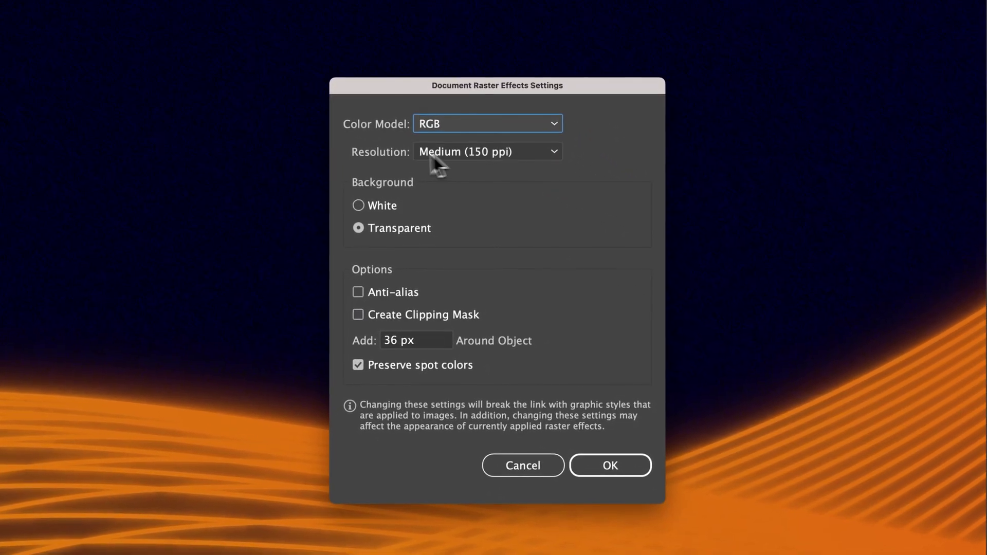
left_click(436, 153)
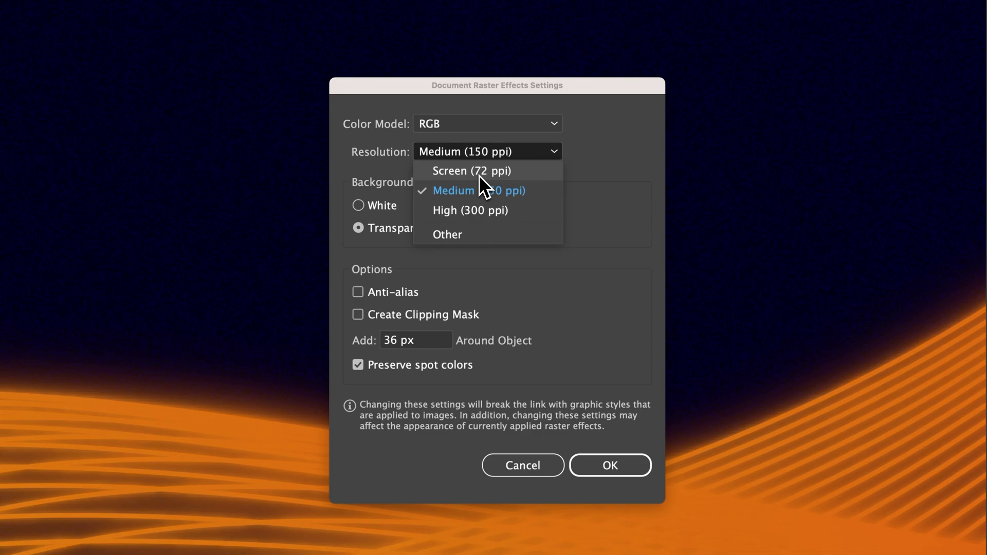
left_click(478, 210)
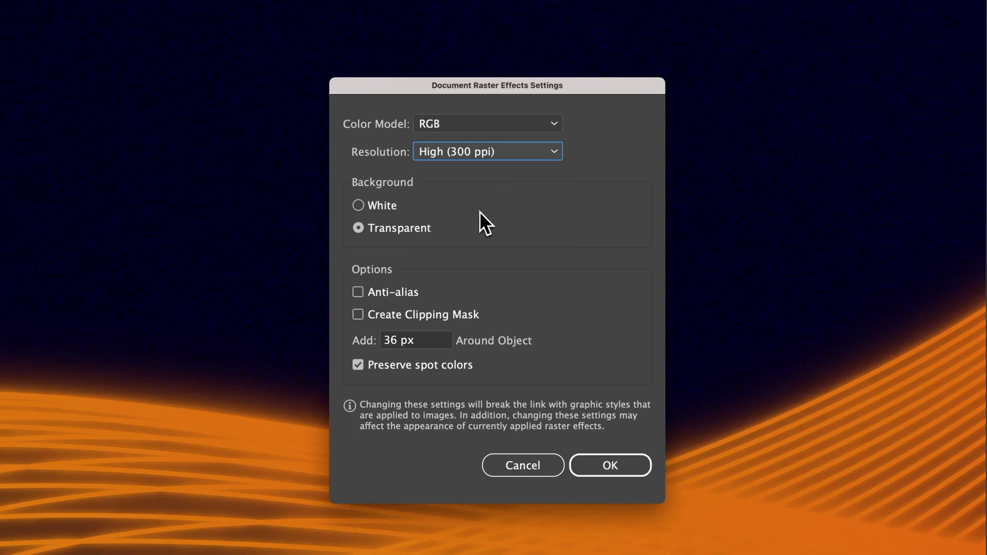
left_click(604, 465)
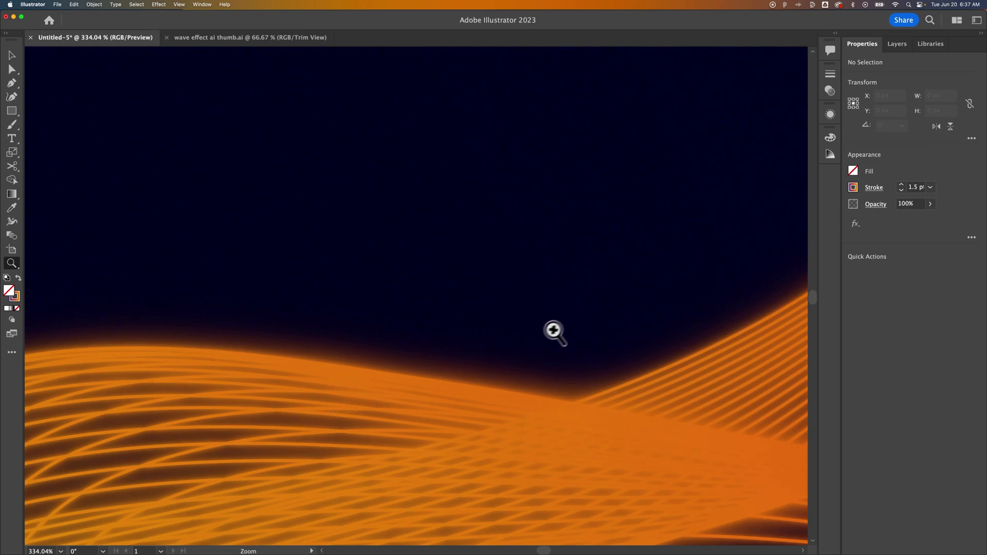
- Review the glow across the whole artwork, and briefly select the lower blue-violet wave envelope
left_click_drag(584, 322, 395, 326)
left_click_drag(679, 298, 321, 323)
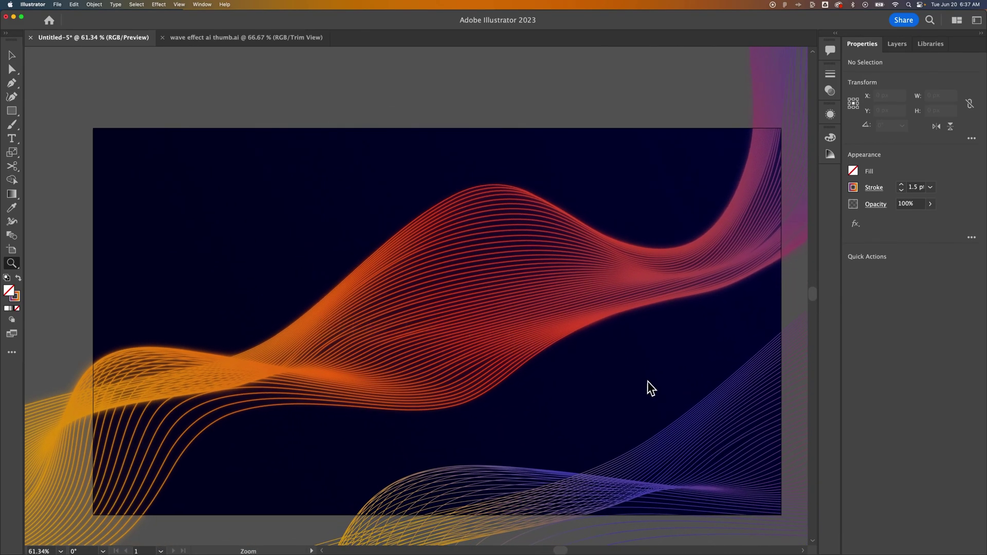
key("v")
left_click(694, 440)
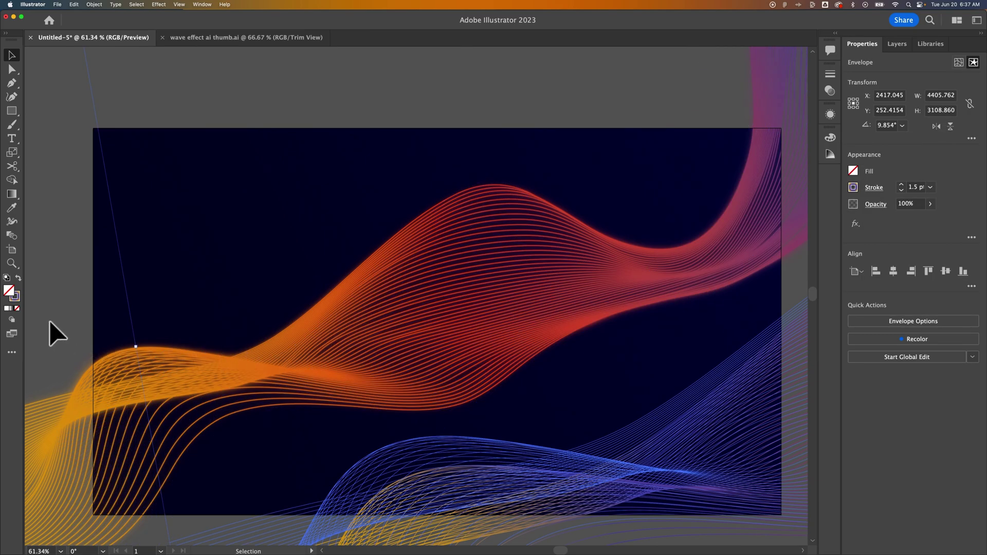
key("Delete")
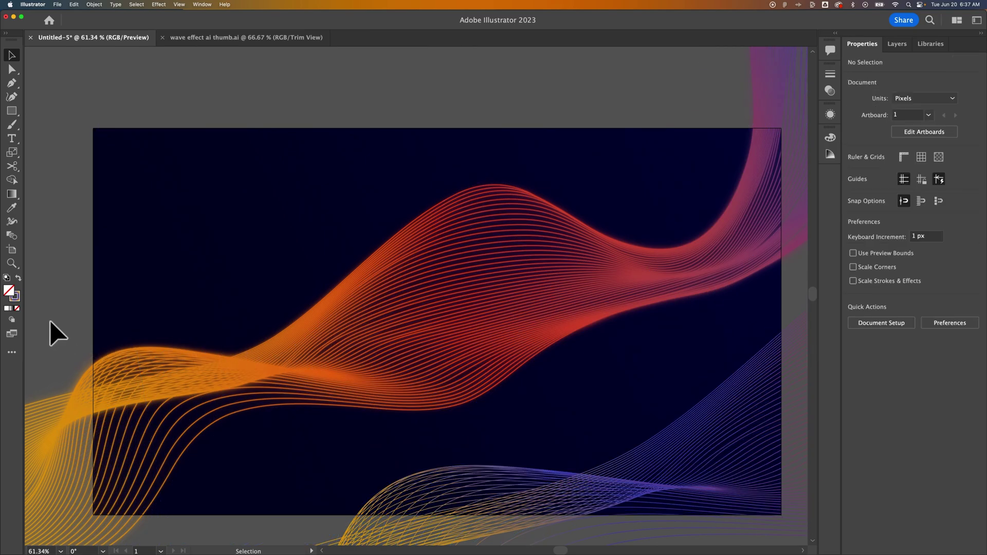